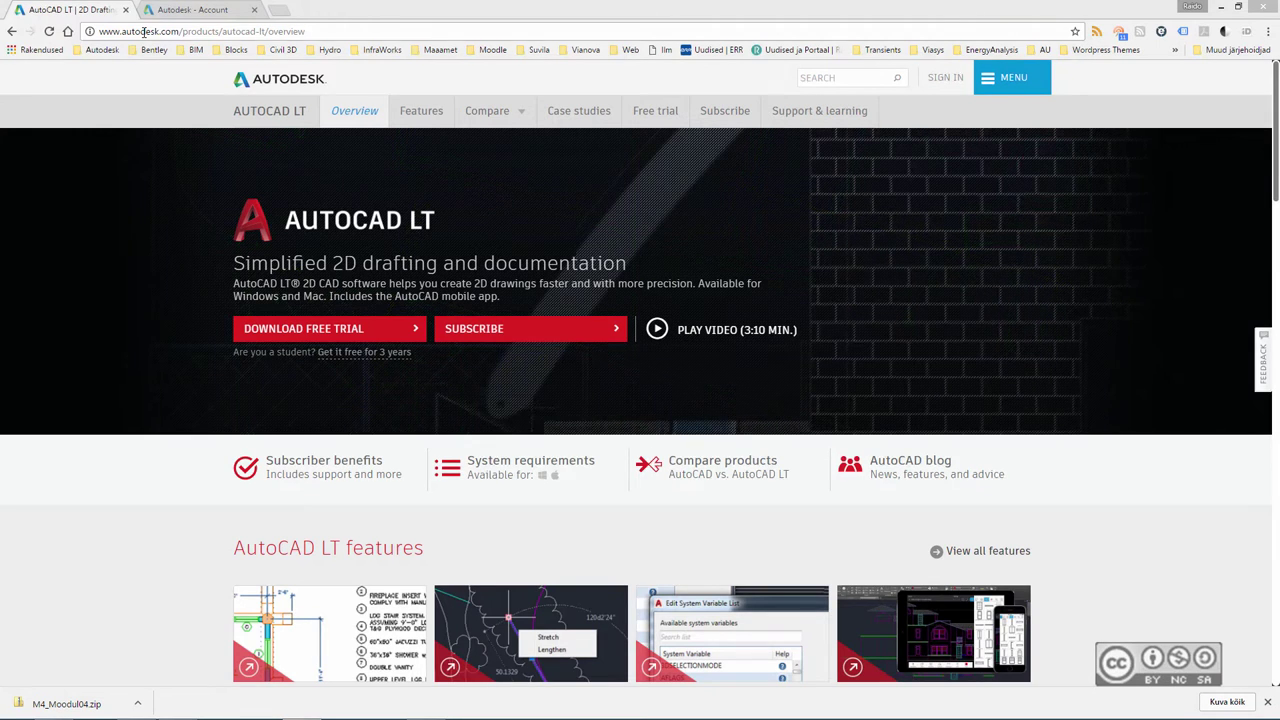
Step: Leave the Autodesk Account products list for the AutoCAD LT | 2D Drafting overview page
{"action": "left_click", "coordinate": [206, 11]}
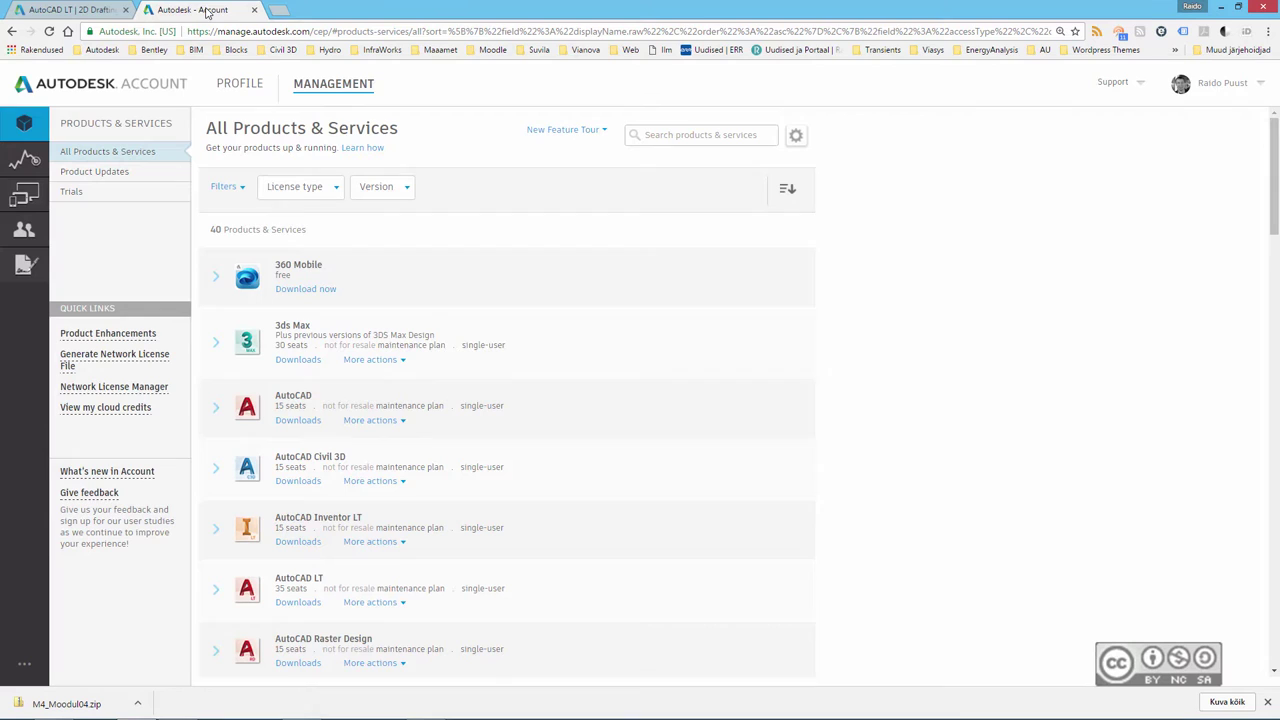
{"action": "left_click", "coordinate": [78, 10]}
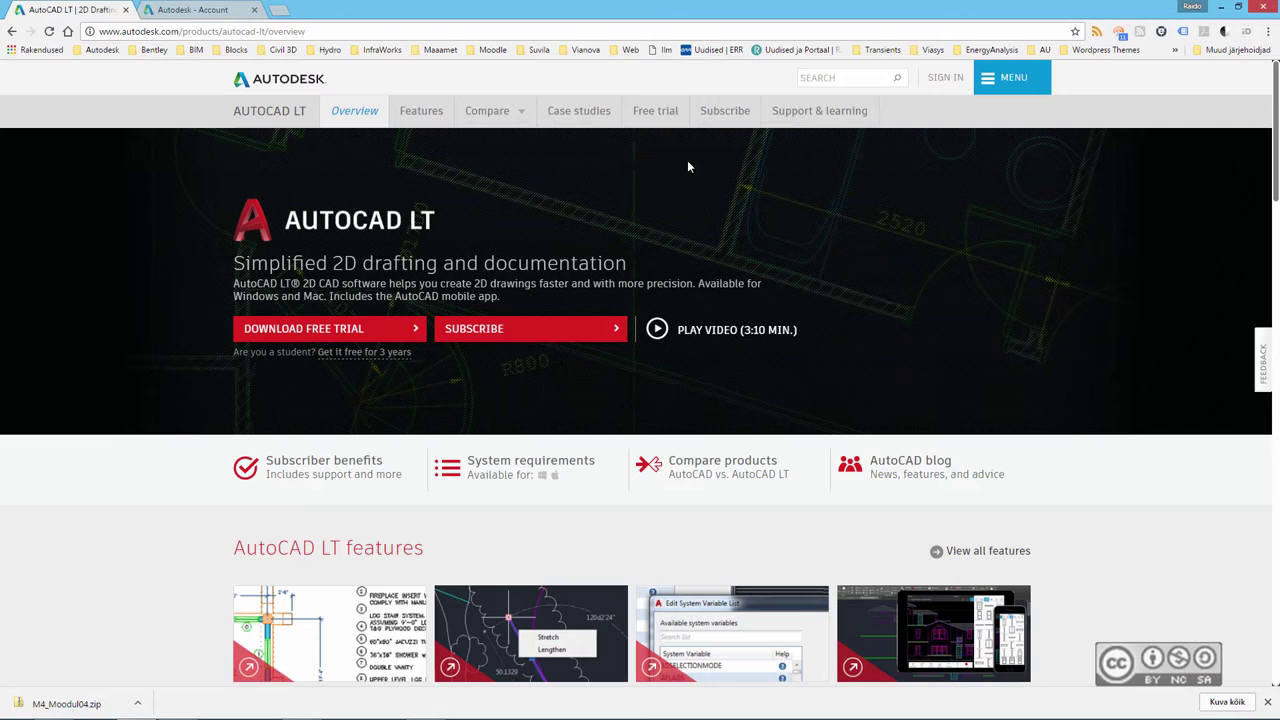
Step: Open the AutoCAD LT free trial page, start signing in, and submit the account e-mail
{"action": "left_click", "coordinate": [308, 337]}
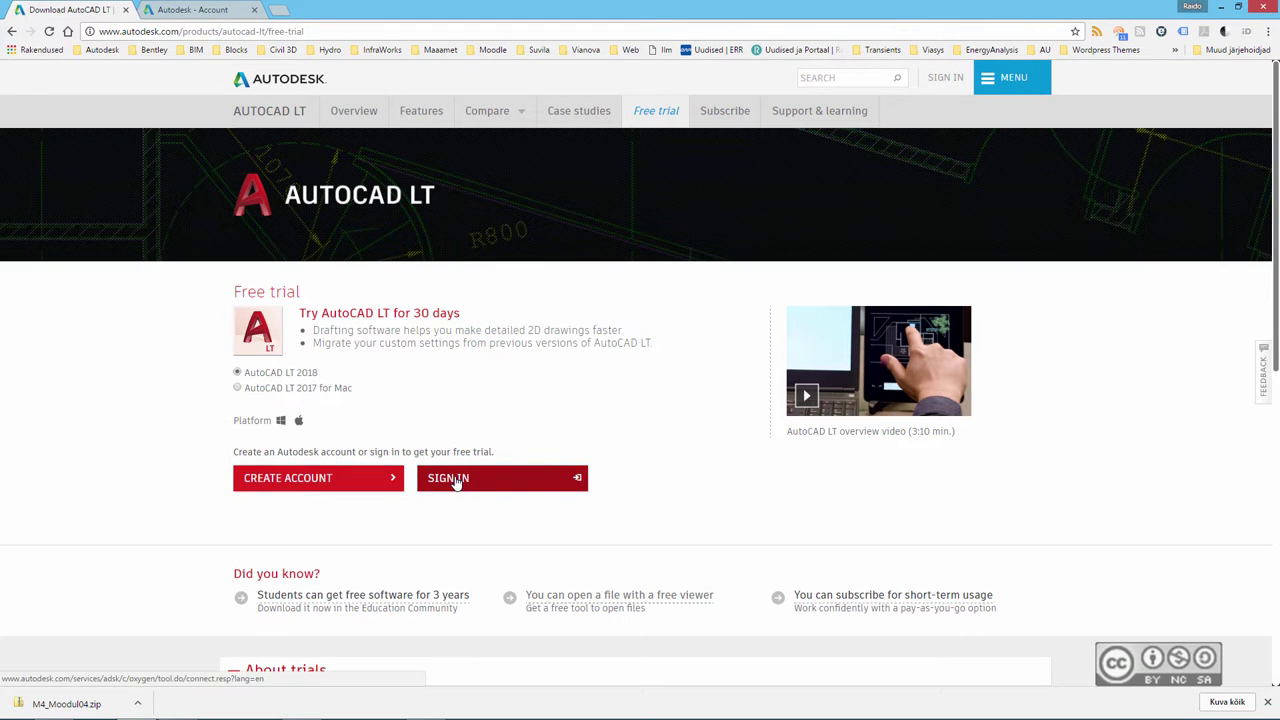
{"action": "left_click", "coordinate": [455, 479]}
{"action": "key", "text": "Return"}
{"action": "key", "text": "Return"}
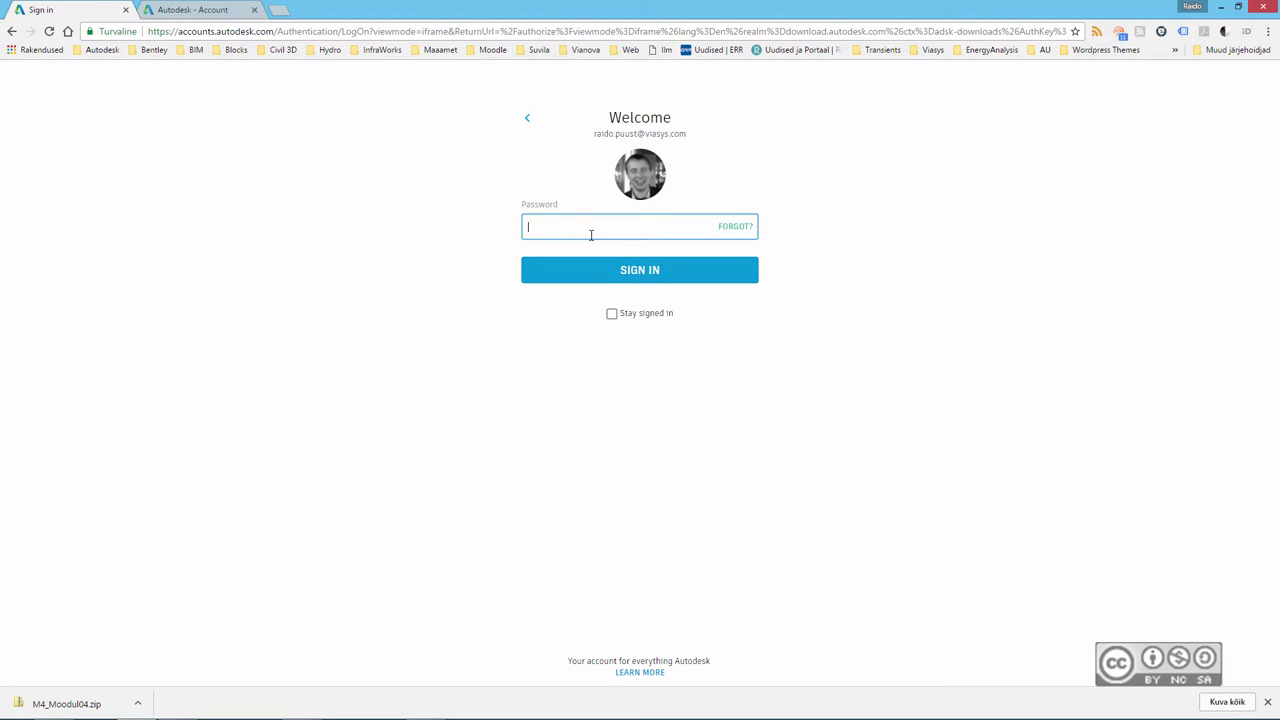
{"action": "left_click", "coordinate": [645, 272]}
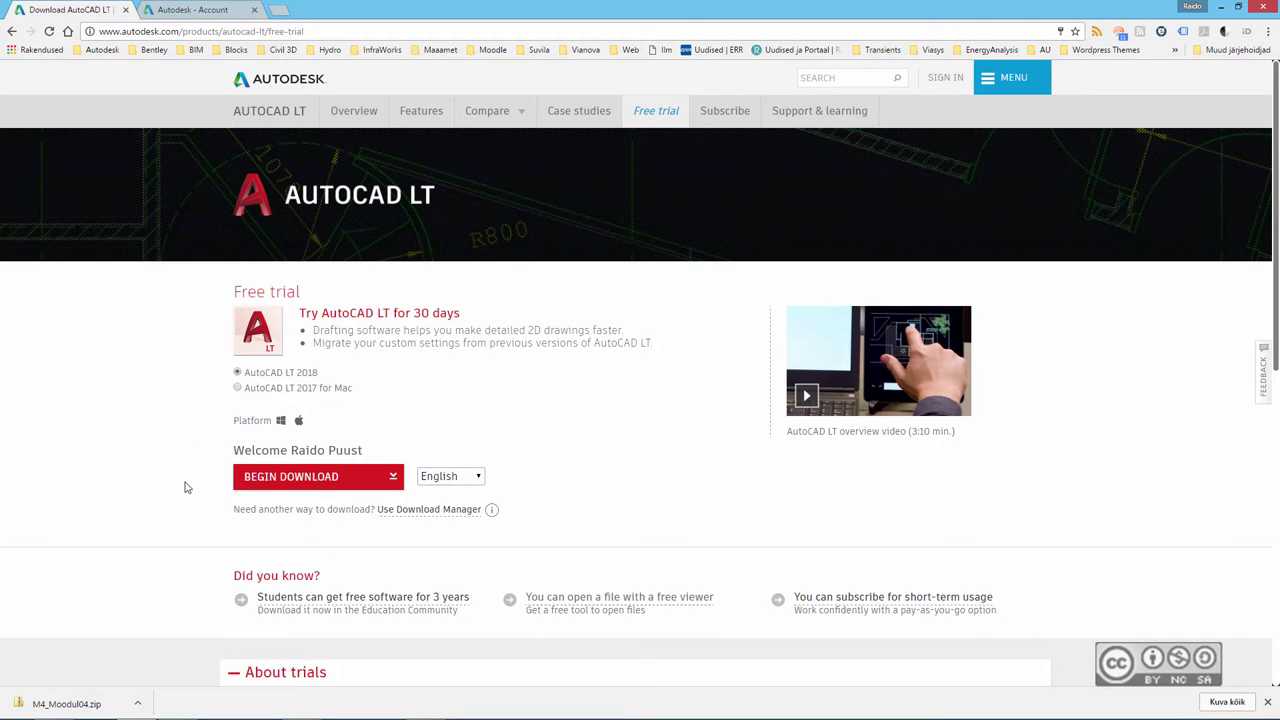
{"action": "left_click", "coordinate": [479, 478]}
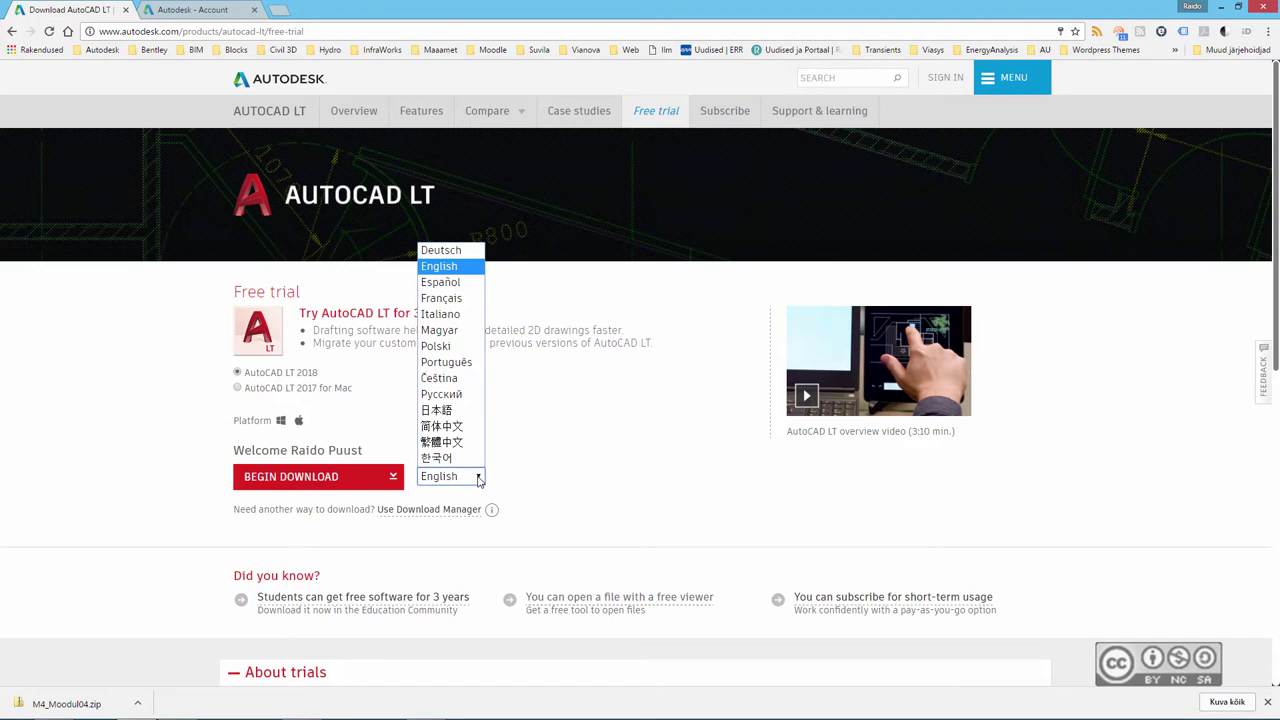
{"action": "left_click", "coordinate": [479, 480]}
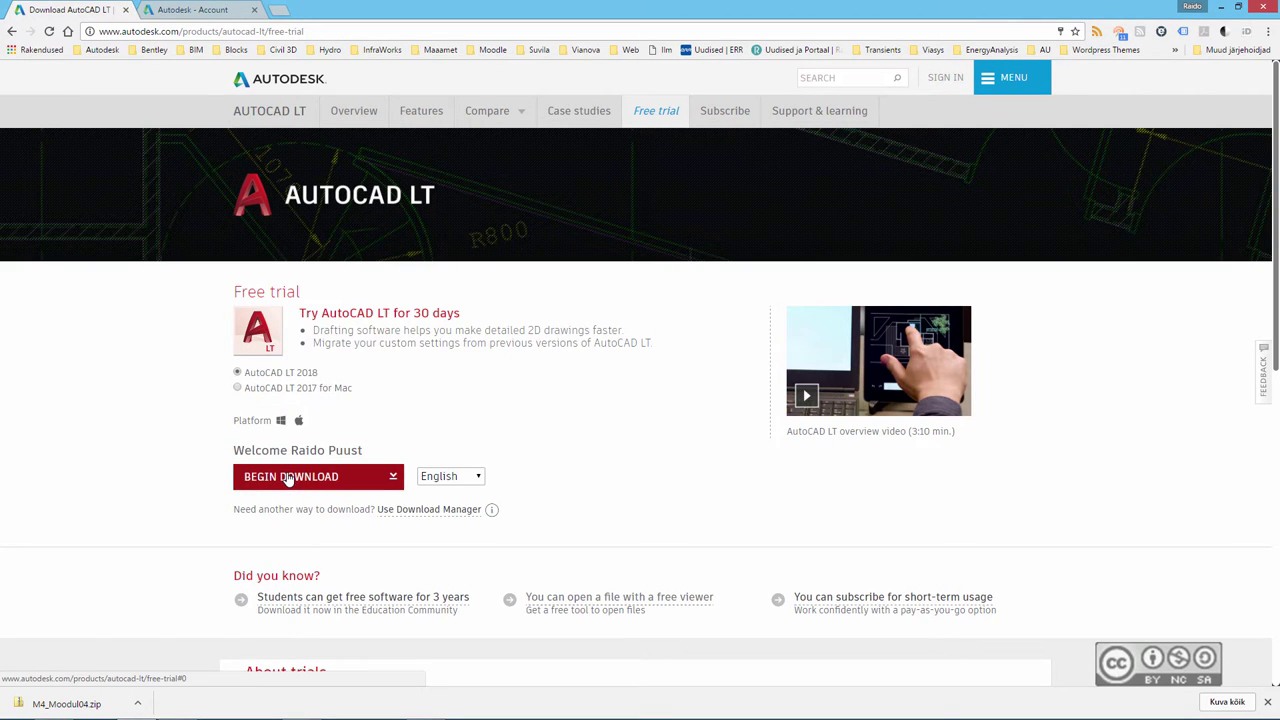
Step: Begin the trial download, tick both agreement checkboxes, and save the setup file to Desktop
{"action": "left_click", "coordinate": [288, 478]}
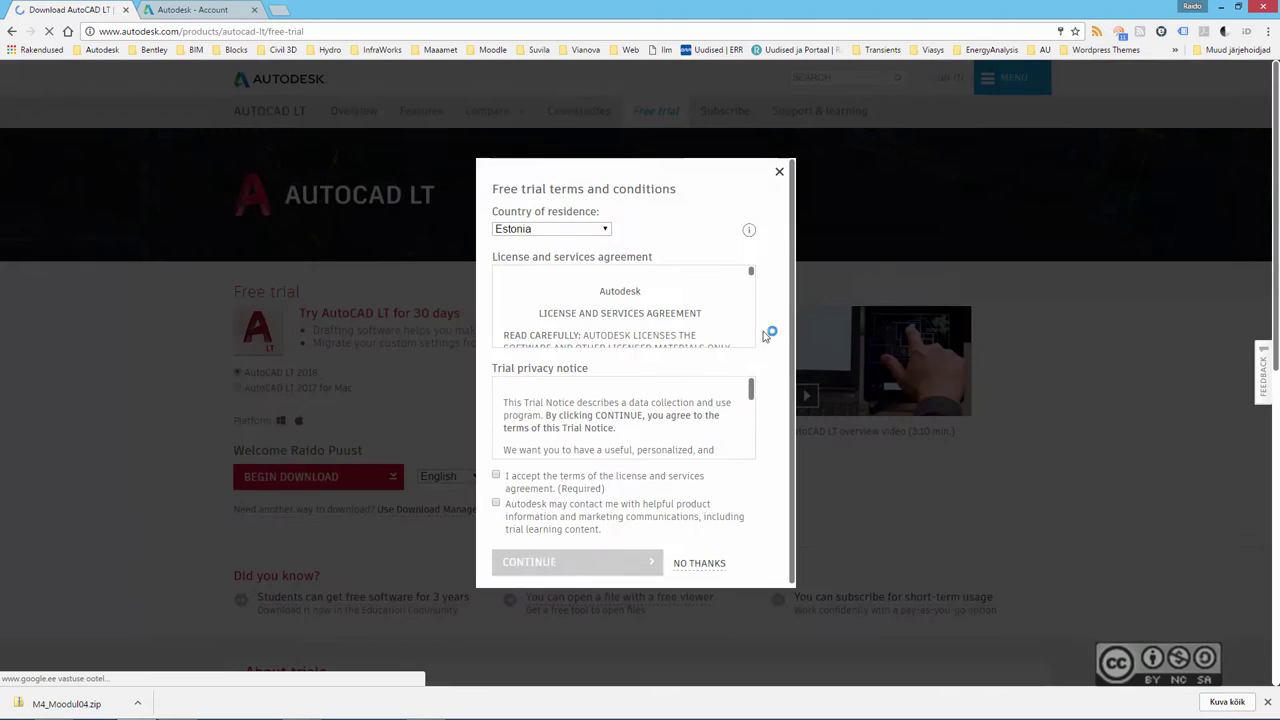
{"action": "left_click", "coordinate": [498, 478]}
{"action": "left_click", "coordinate": [497, 504]}
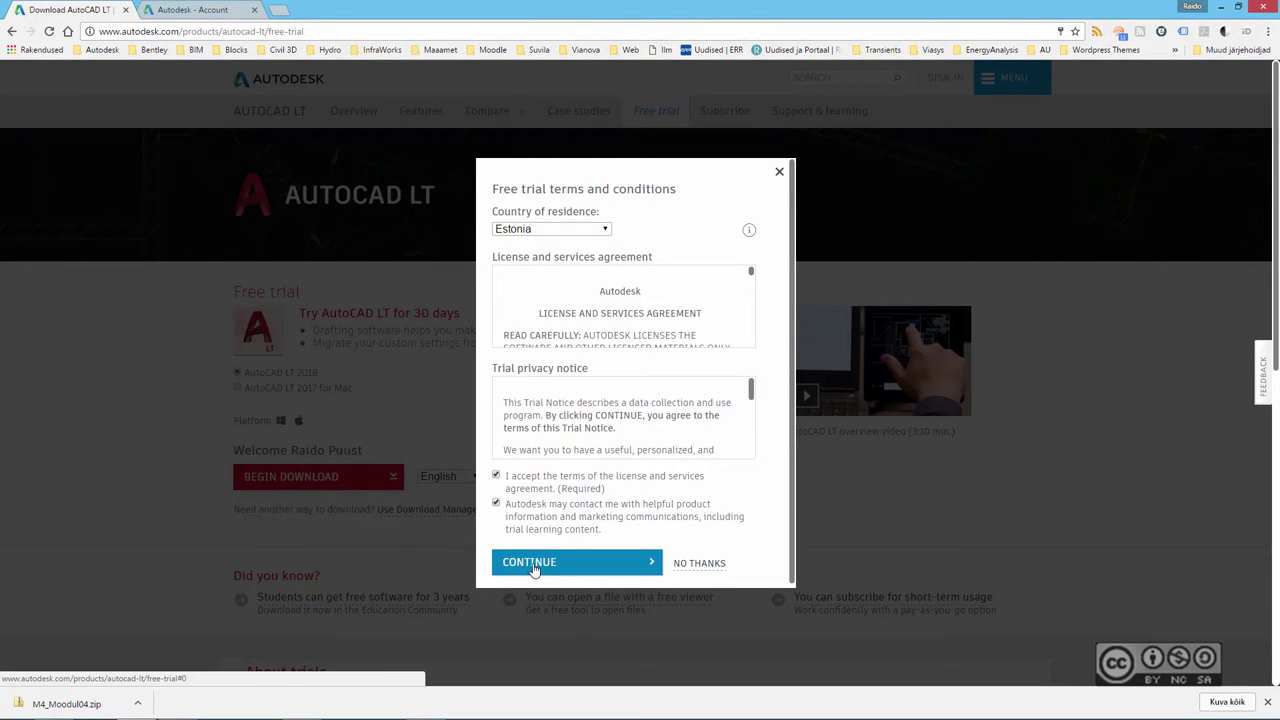
{"action": "left_click", "coordinate": [532, 564]}
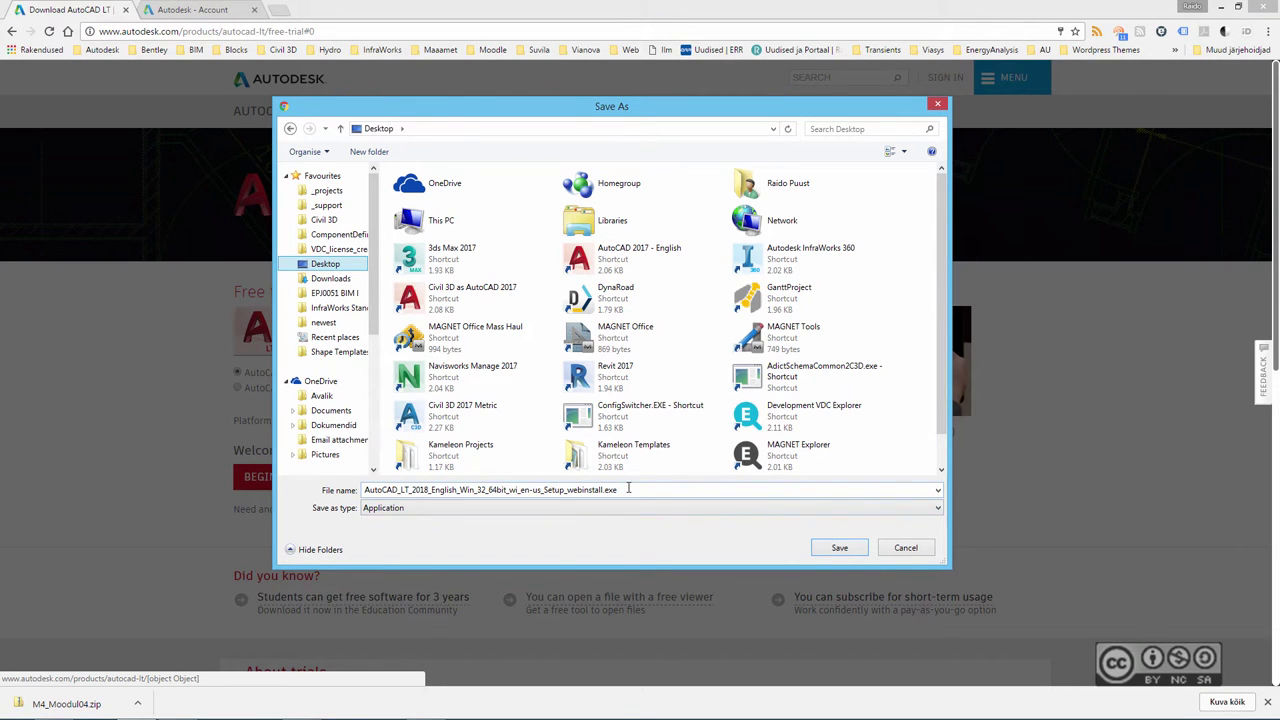
{"action": "left_click", "coordinate": [837, 547]}
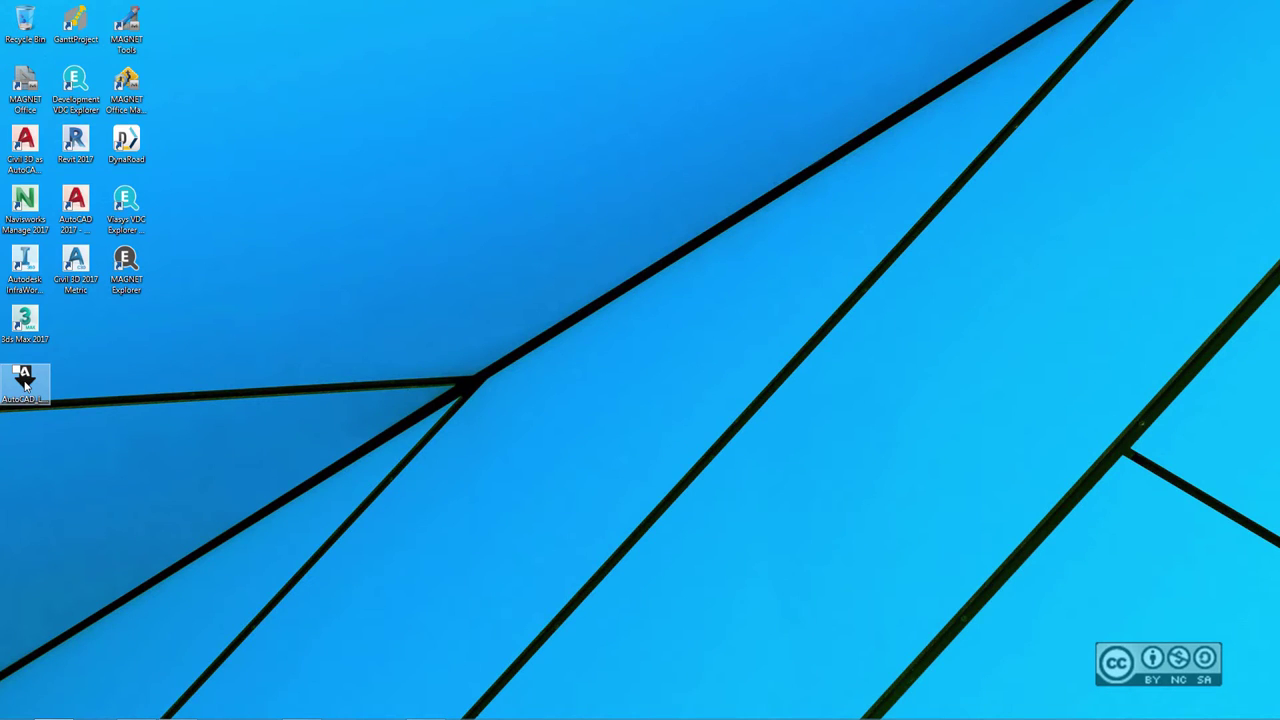
Step: Run the downloaded AutoCAD LT setup file from the desktop
{"action": "double_click", "coordinate": [24, 380]}
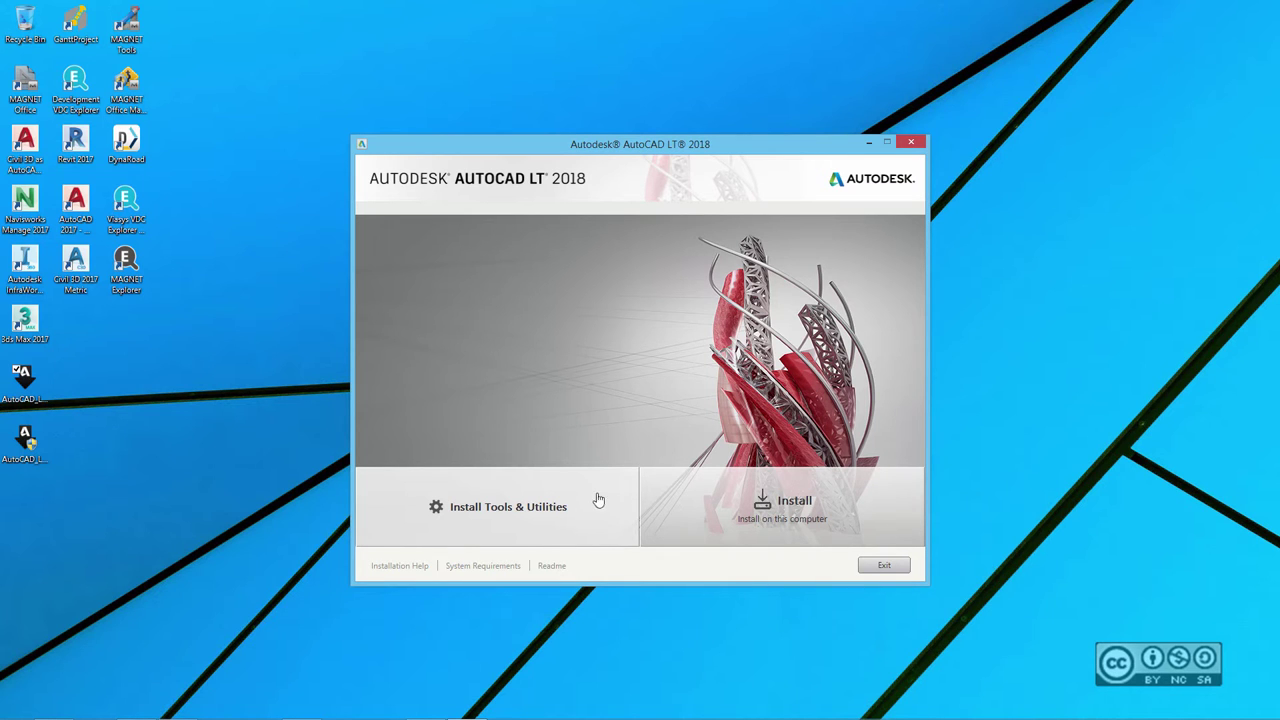
Step: Preview Install Tools & Utilities, then return to the installer's main choices
{"action": "left_click", "coordinate": [512, 519]}
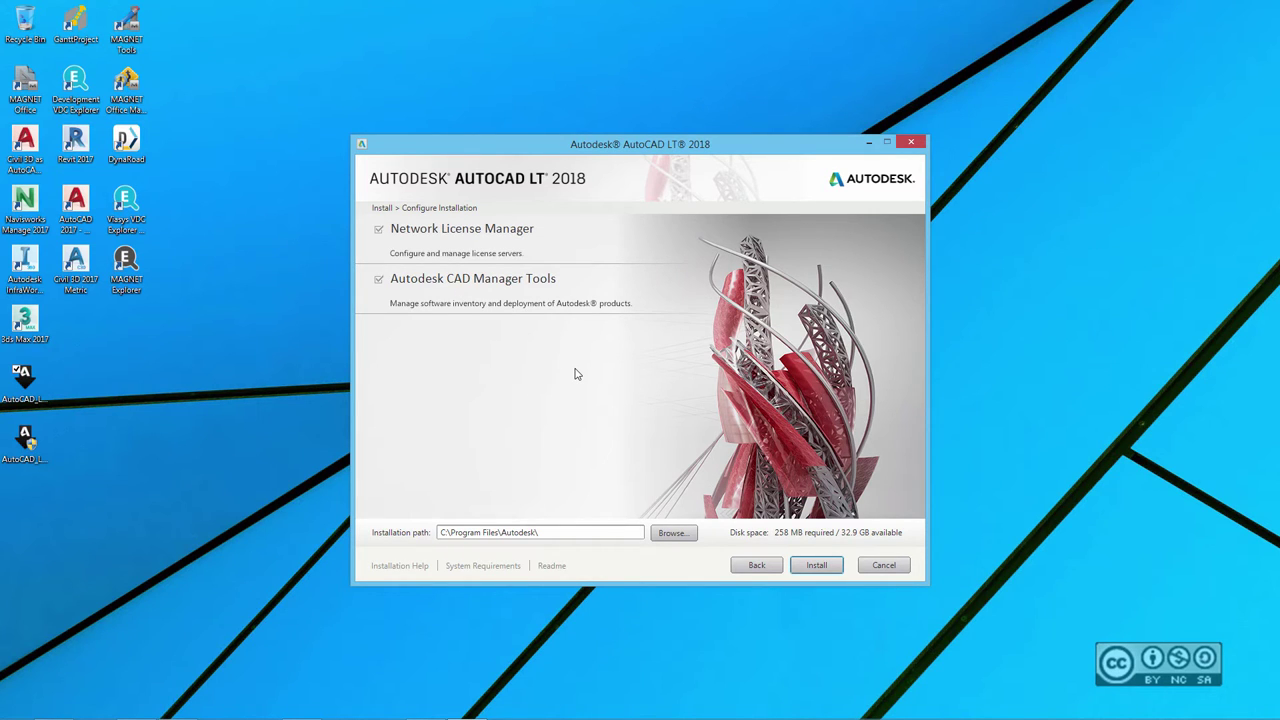
{"action": "left_click", "coordinate": [757, 566]}
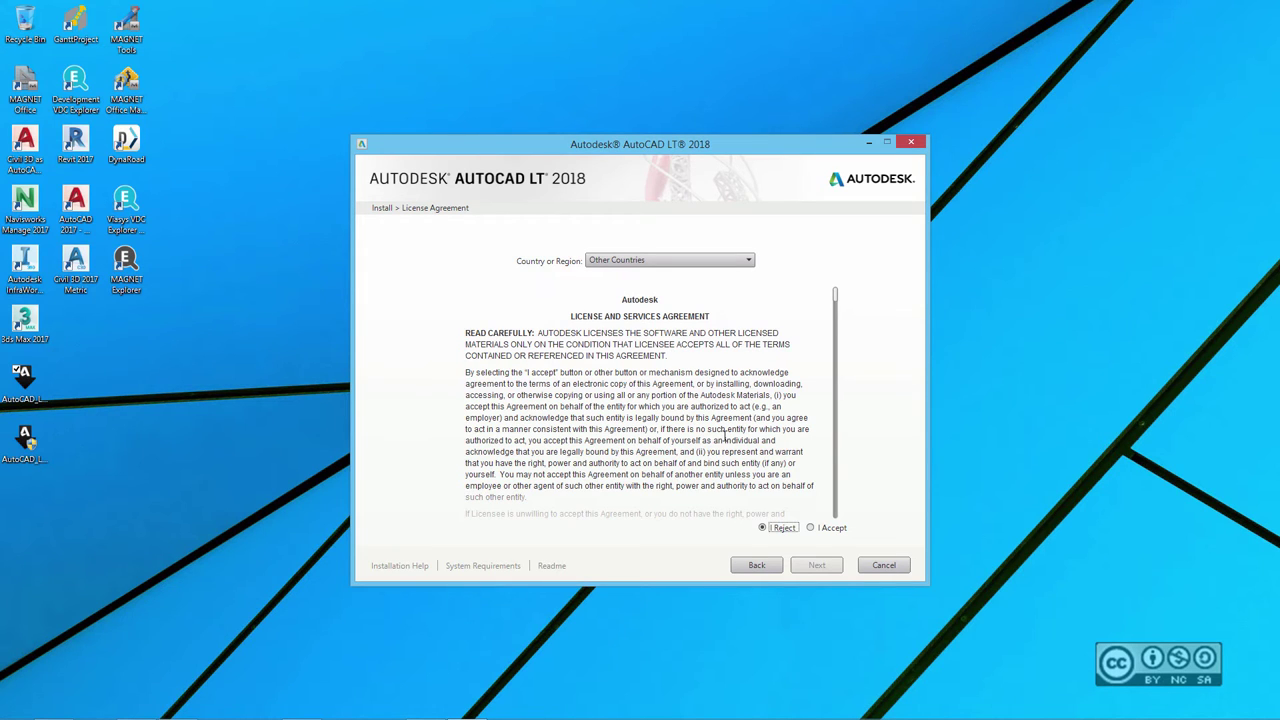
Step: Accept the license and keep AutoCAD LT 2018 on Typical installation after previewing Custom
{"action": "left_click", "coordinate": [812, 527]}
{"action": "left_click", "coordinate": [822, 567]}
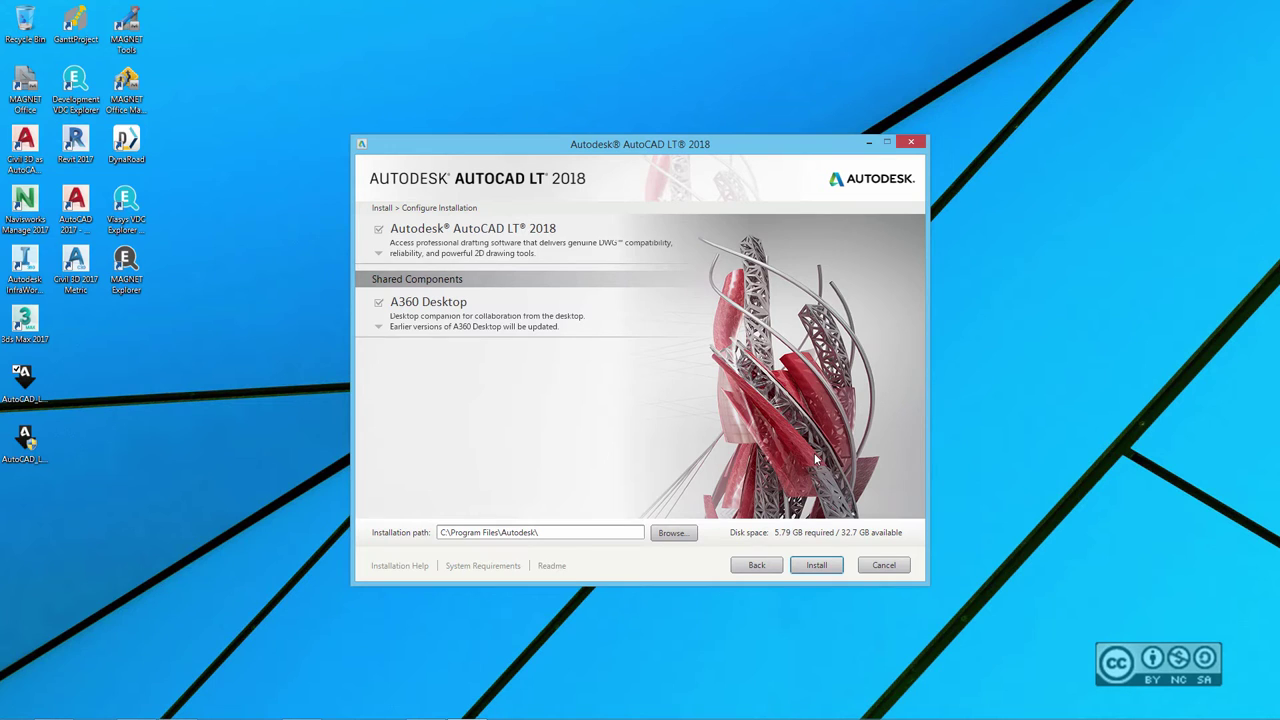
{"action": "left_click", "coordinate": [482, 240]}
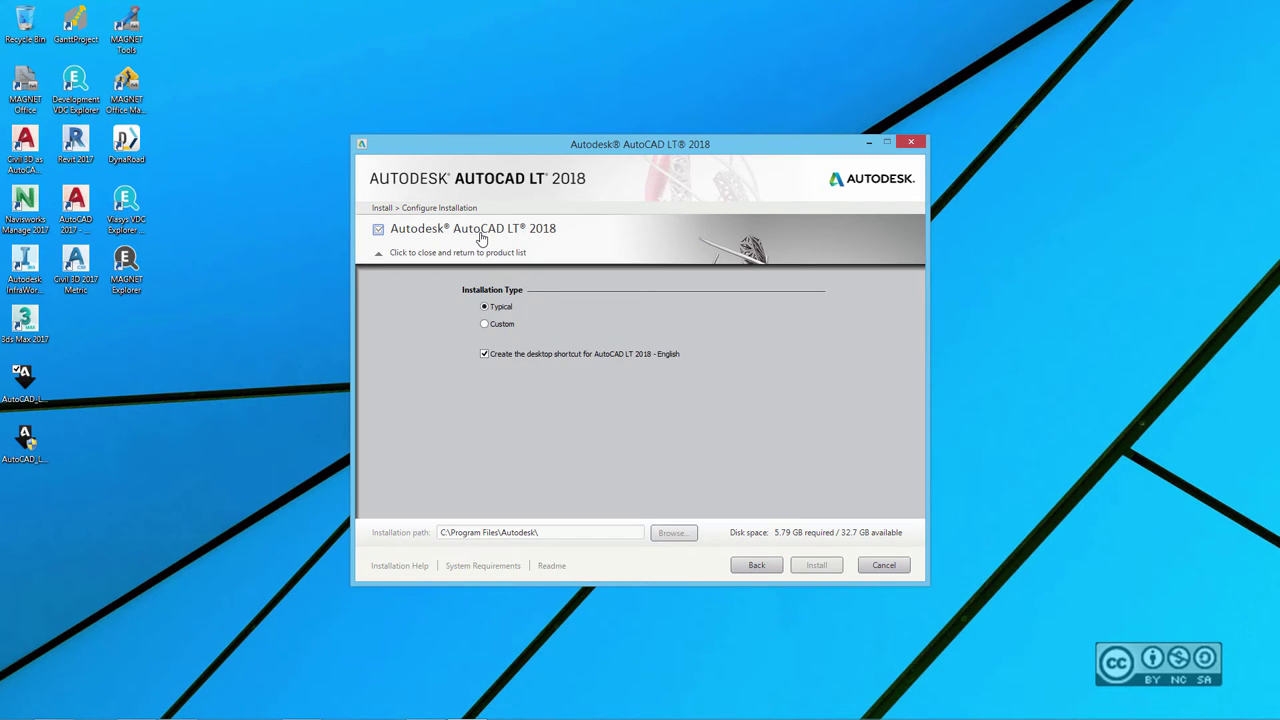
{"action": "left_click", "coordinate": [485, 325]}
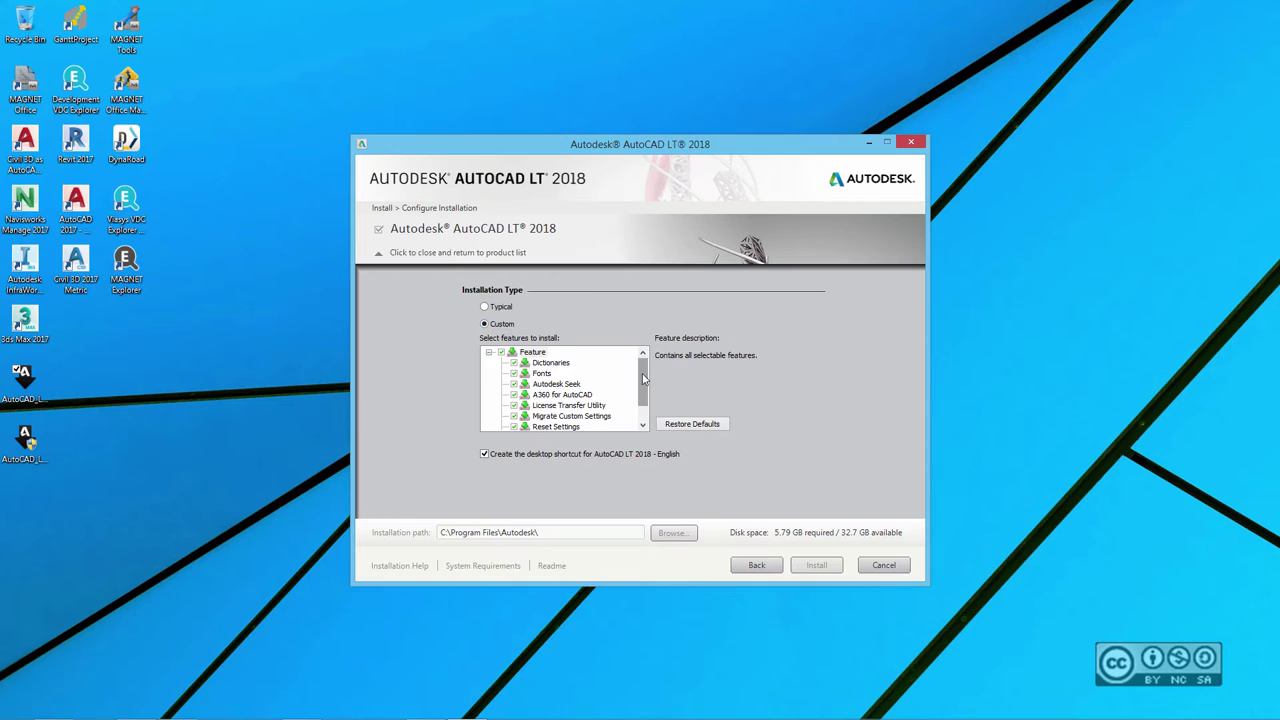
{"action": "mouse_move", "coordinate": [645, 385]}
{"action": "left_mouse_down"}
{"action": "mouse_move", "coordinate": [646, 397]}
{"action": "mouse_move", "coordinate": [643, 386]}
{"action": "left_mouse_up"}
{"action": "left_click", "coordinate": [500, 309]}
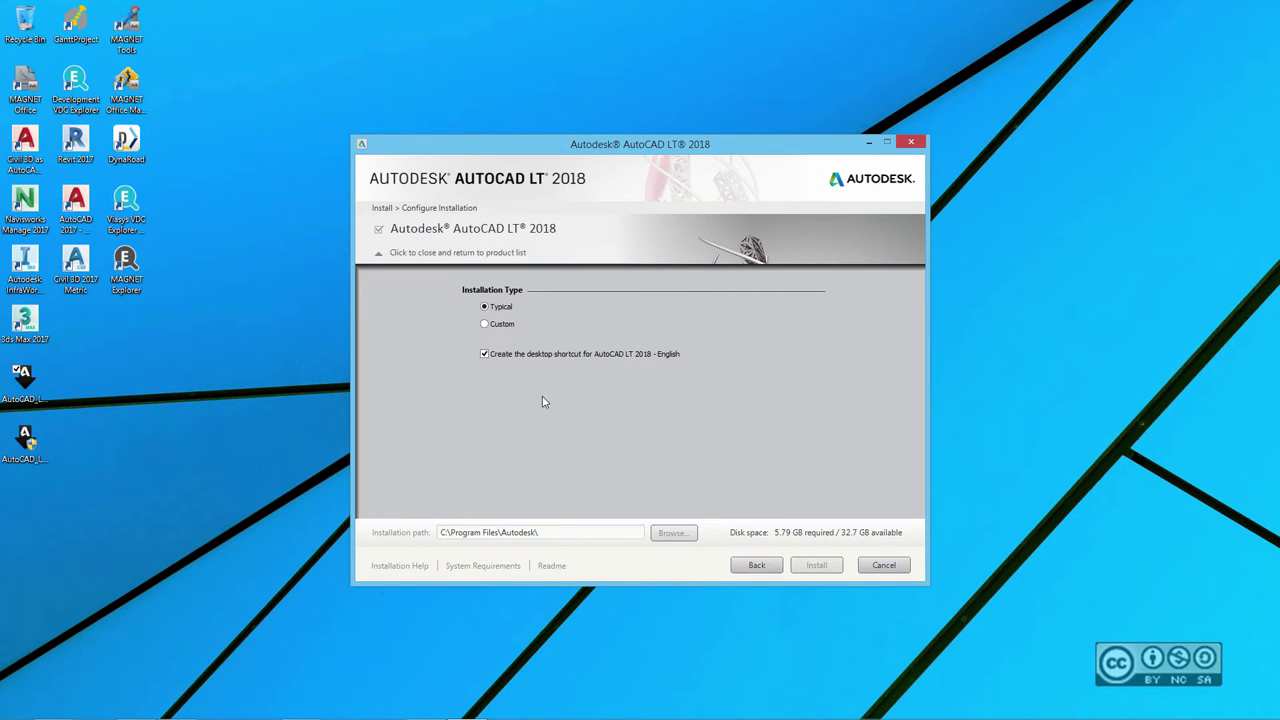
Step: Collapse AutoCAD LT 2018 settings, expand and collapse A360 Desktop, then inspect the installation path
{"action": "left_click", "coordinate": [492, 240]}
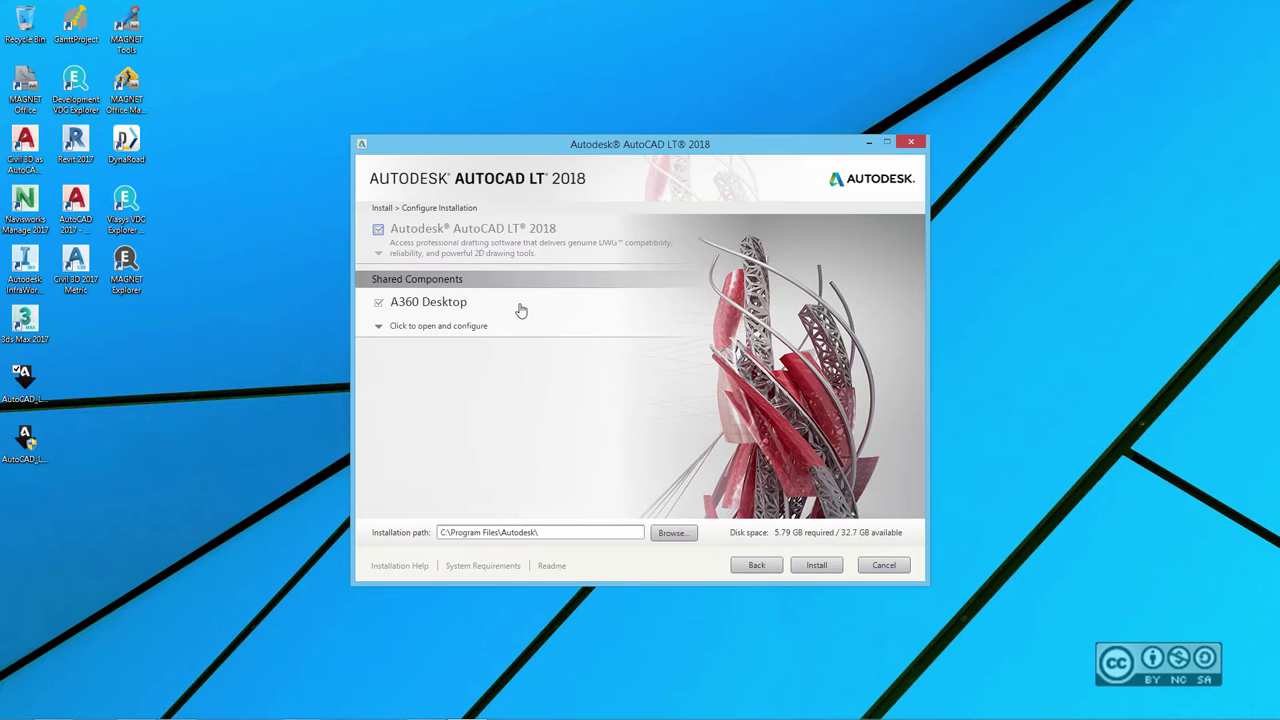
{"action": "left_click", "coordinate": [448, 303]}
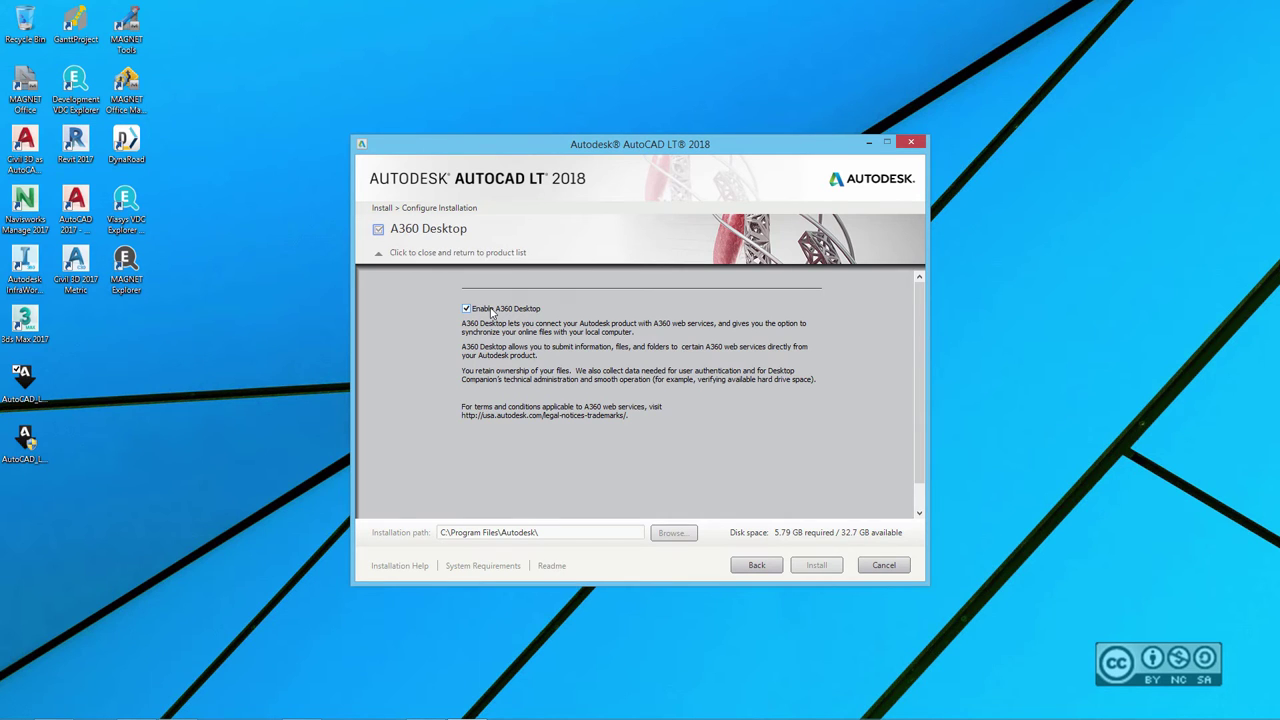
{"action": "left_click", "coordinate": [478, 268]}
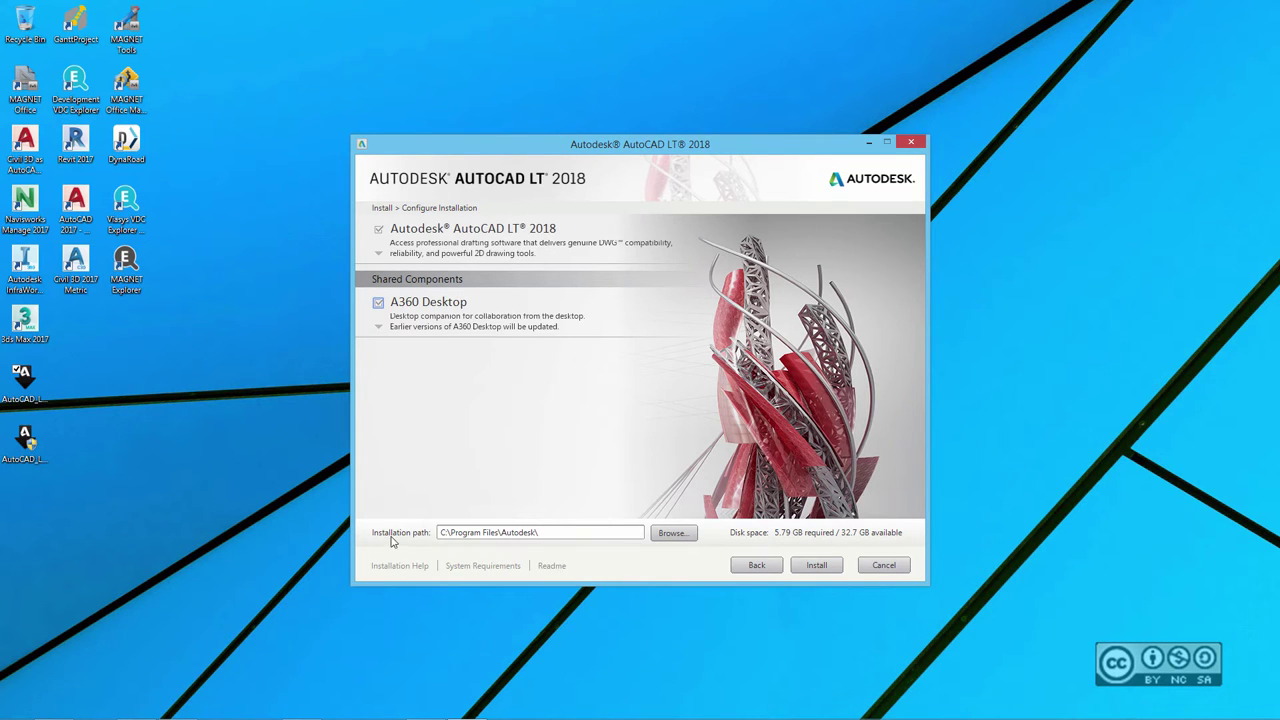
{"action": "left_click", "coordinate": [578, 533]}
Step: Install both products and let the 2.27 GB download run until the files-in-use warning
{"action": "left_click", "coordinate": [817, 566]}
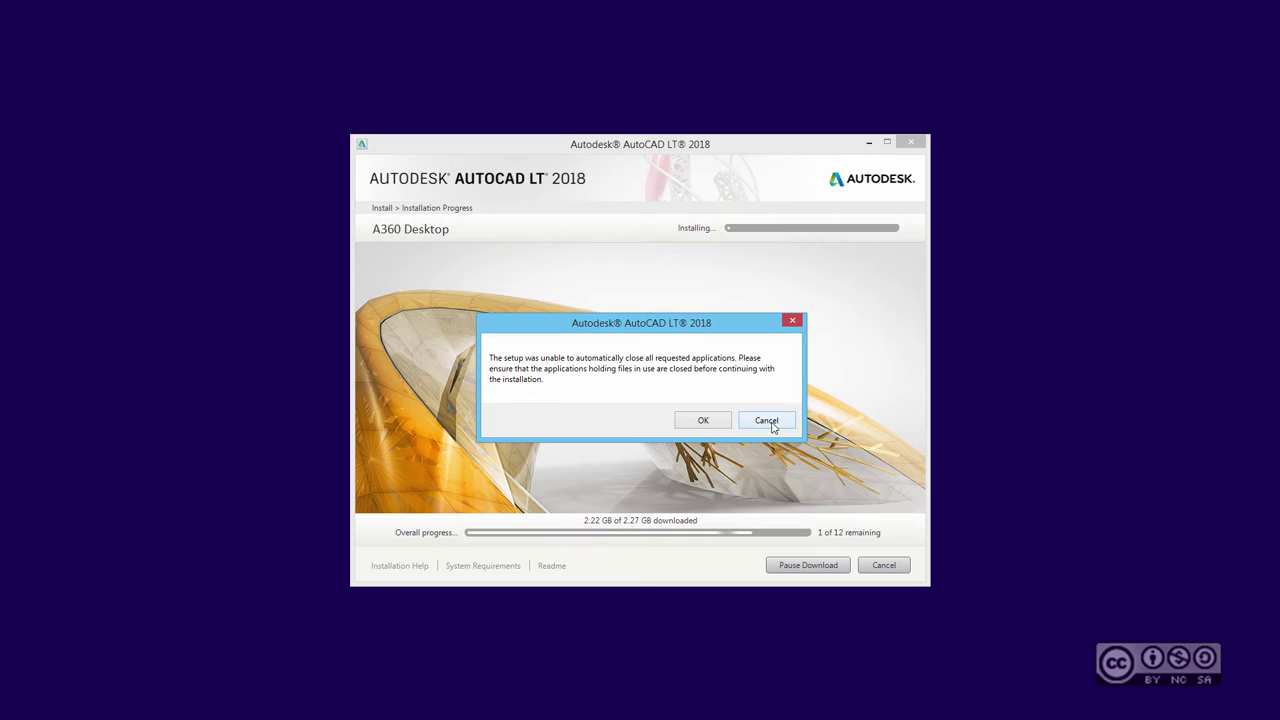
Step: Cancel at the files-in-use warning and finish on the Installation Canceled page
{"action": "left_click", "coordinate": [768, 421]}
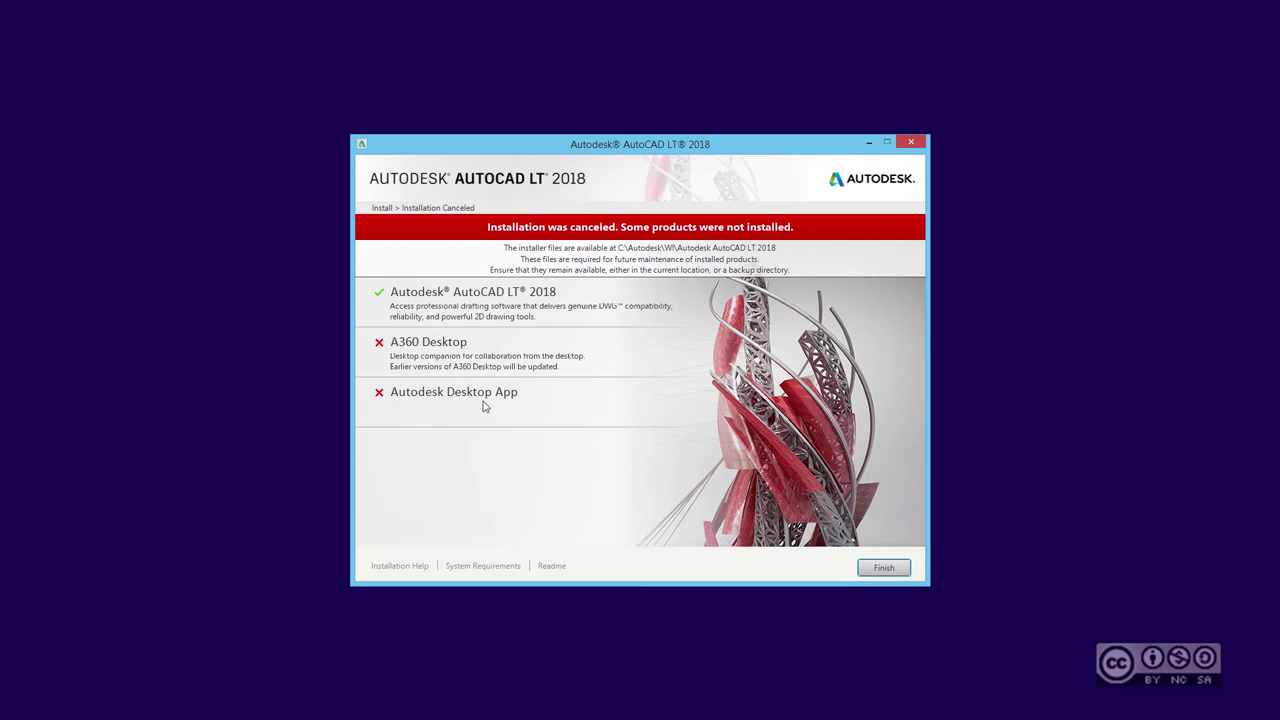
{"action": "left_click", "coordinate": [884, 567]}
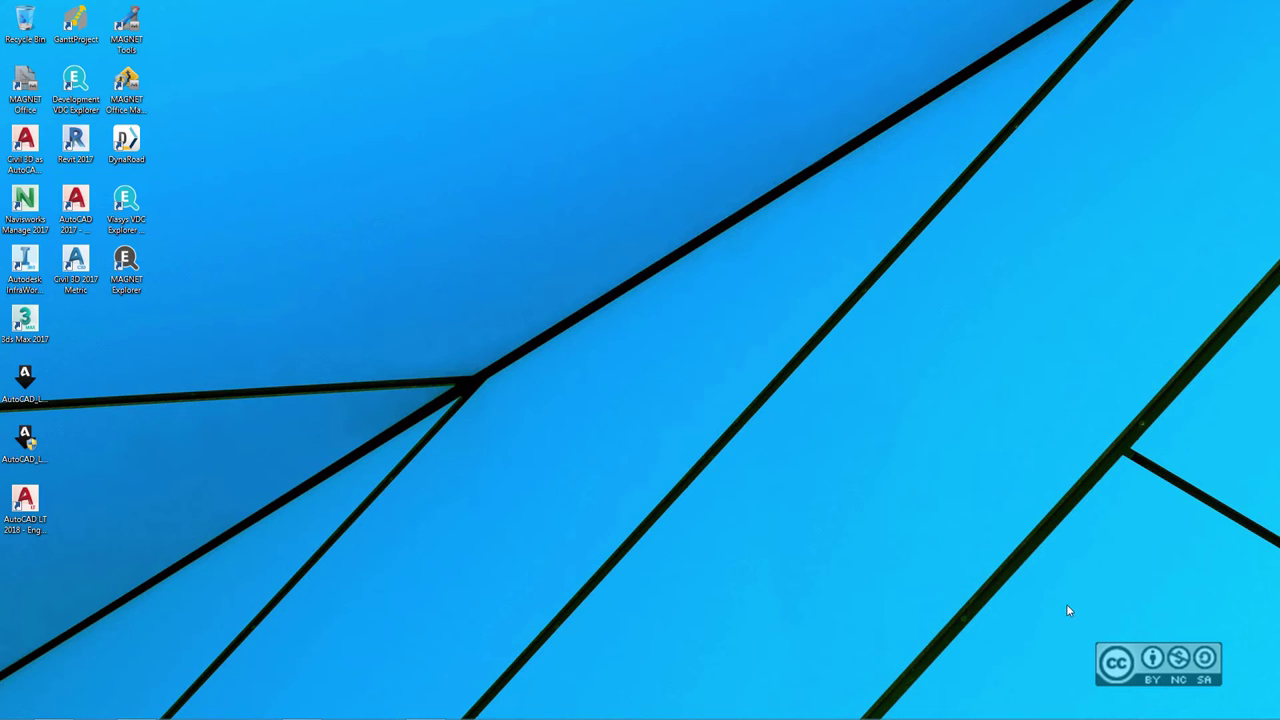
{"action": "mouse_move", "coordinate": [1095, 716]}
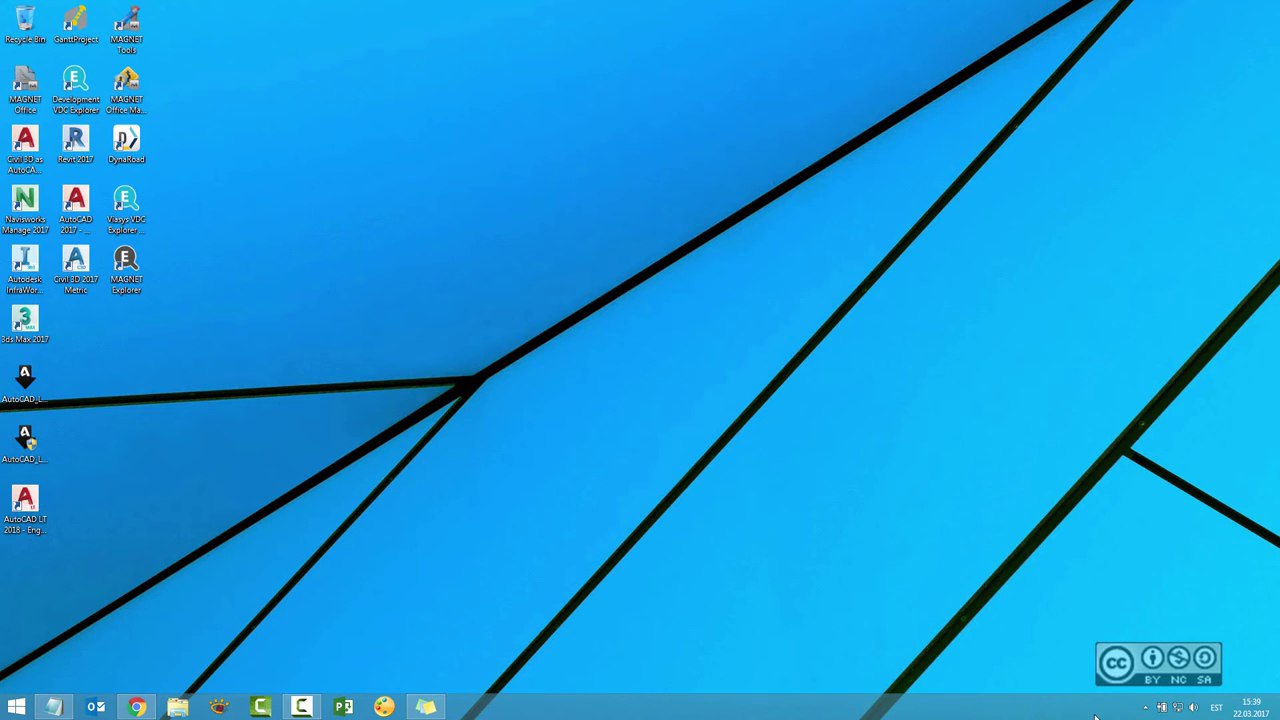
{"action": "left_click", "coordinate": [1146, 707]}
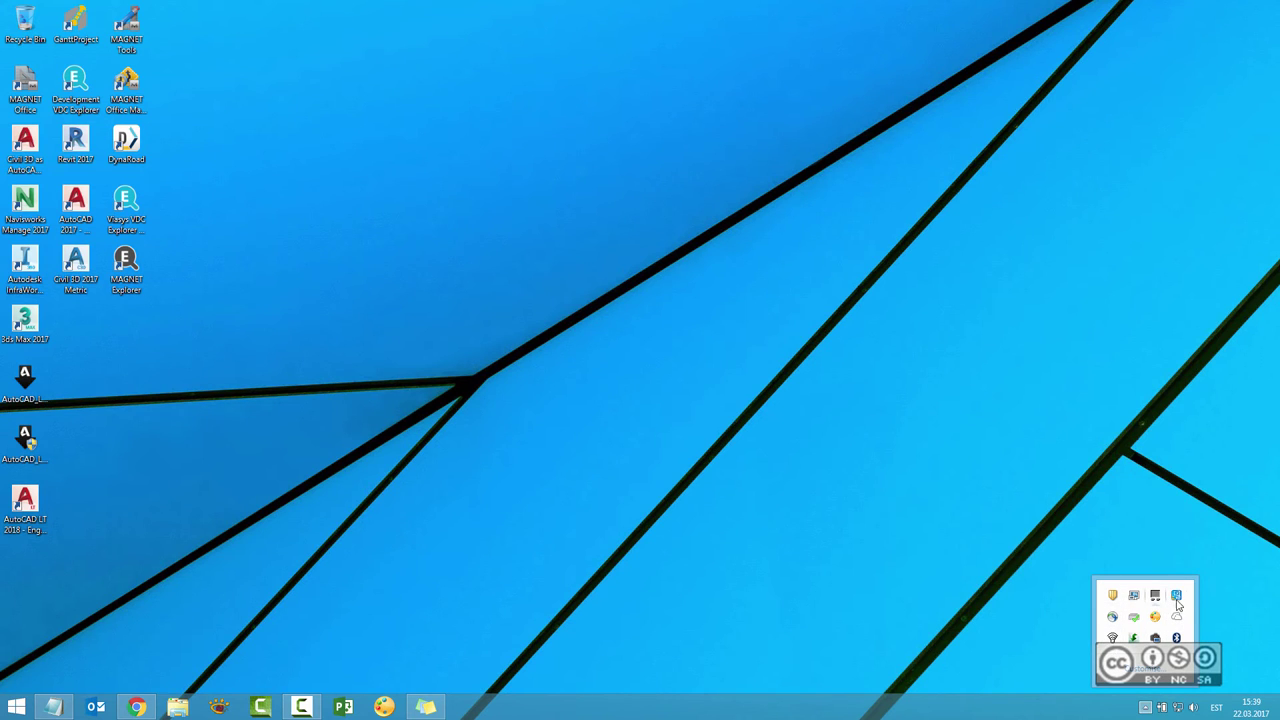
Step: Open Programs and Features and filter the installed programs by 'a360'
{"action": "right_click", "coordinate": [20, 709]}
{"action": "left_click", "coordinate": [71, 437]}
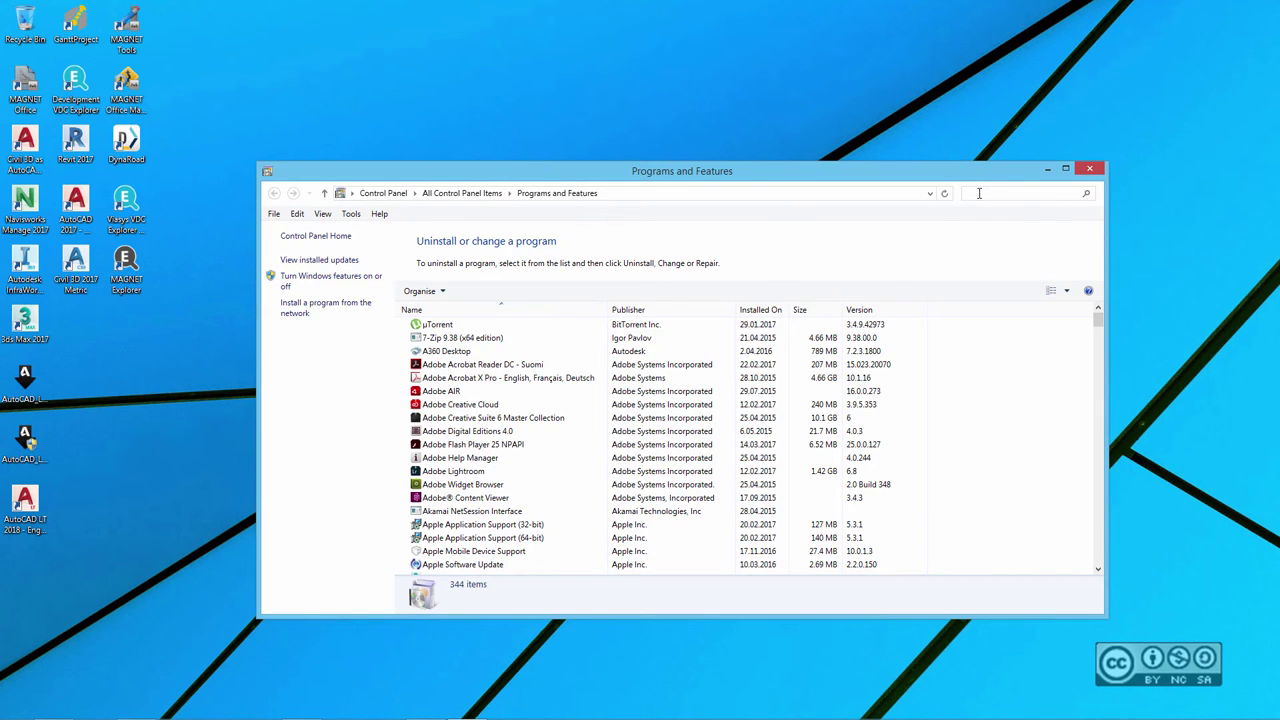
{"action": "left_click", "coordinate": [979, 193]}
{"action": "type", "text": "a360"}
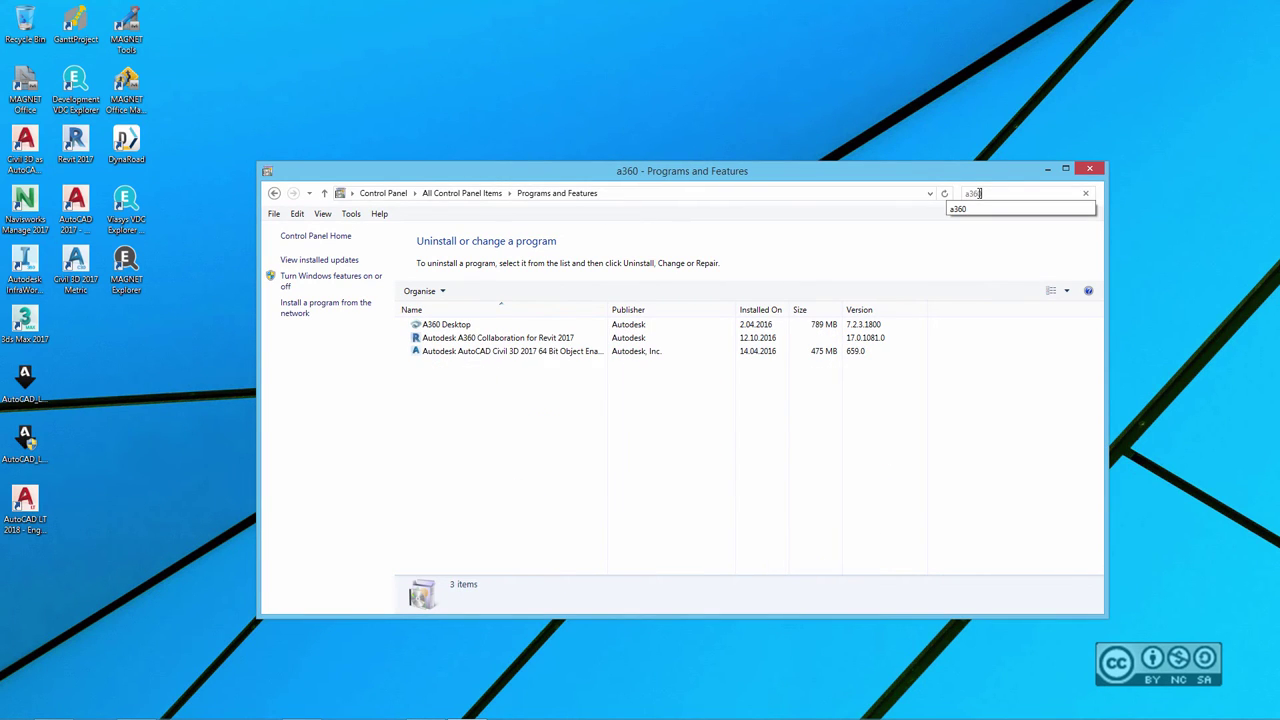
Step: Uninstall A360 Desktop and confirm the removal with Yes
{"action": "left_click", "coordinate": [447, 326]}
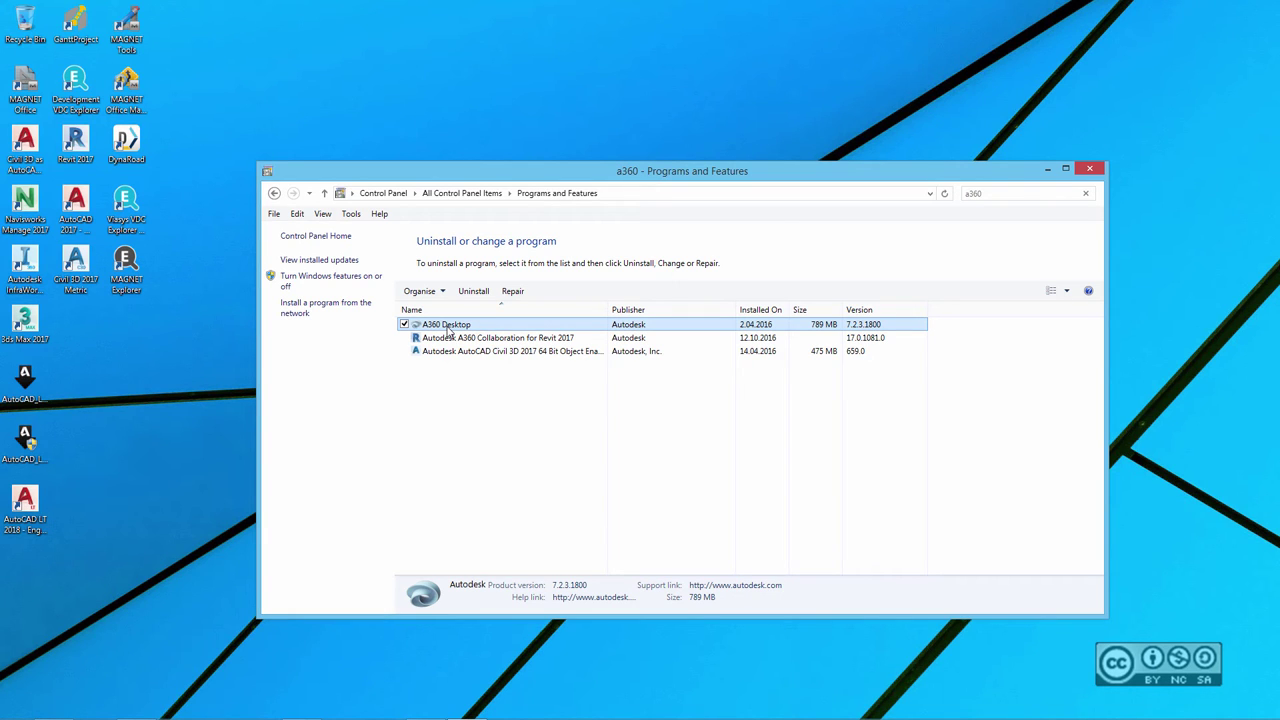
{"action": "right_click", "coordinate": [447, 327]}
{"action": "left_click", "coordinate": [414, 338]}
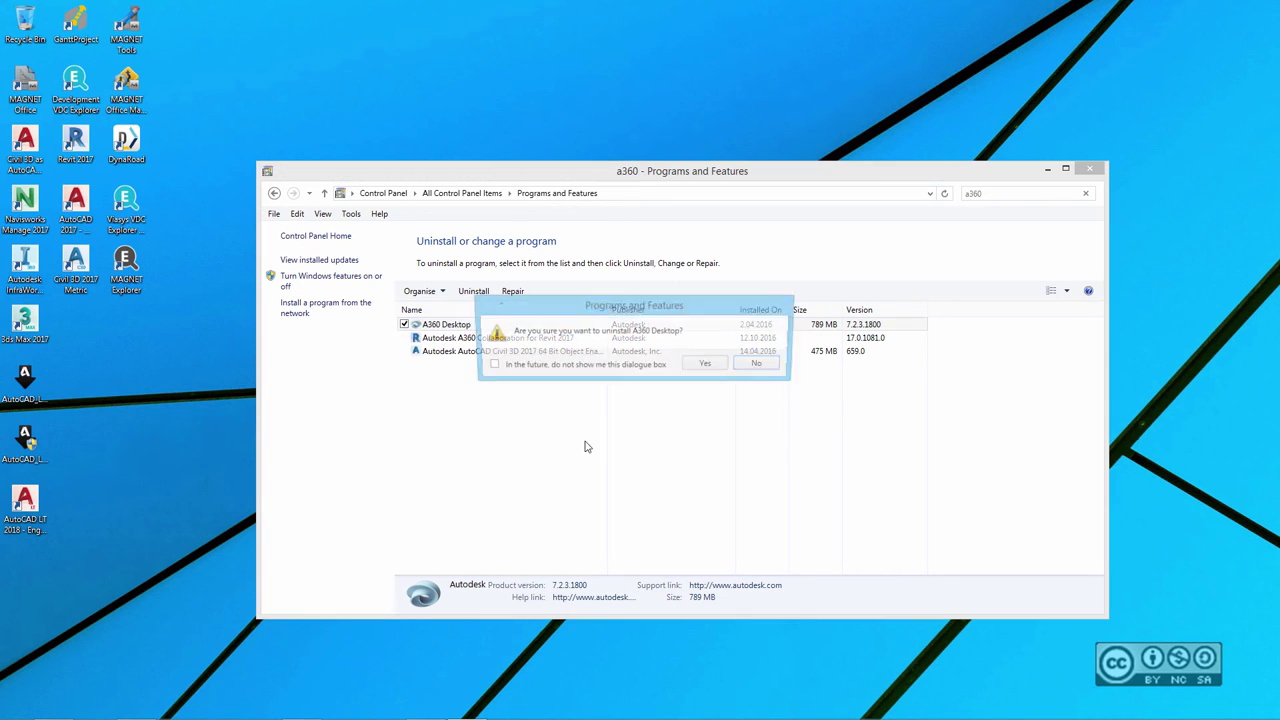
{"action": "left_click", "coordinate": [707, 366]}
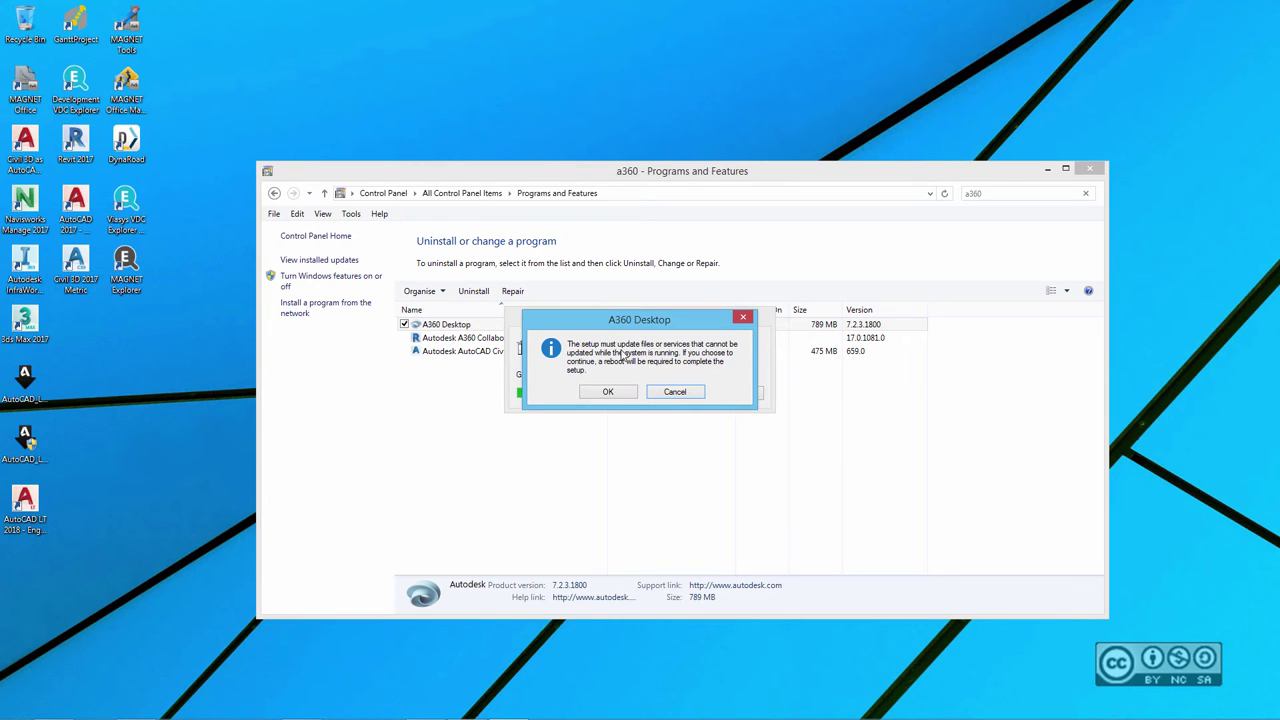
Step: Clear the desktop and relaunch the AutoCAD LT 2018 setup package
{"action": "key", "text": "super+d"}
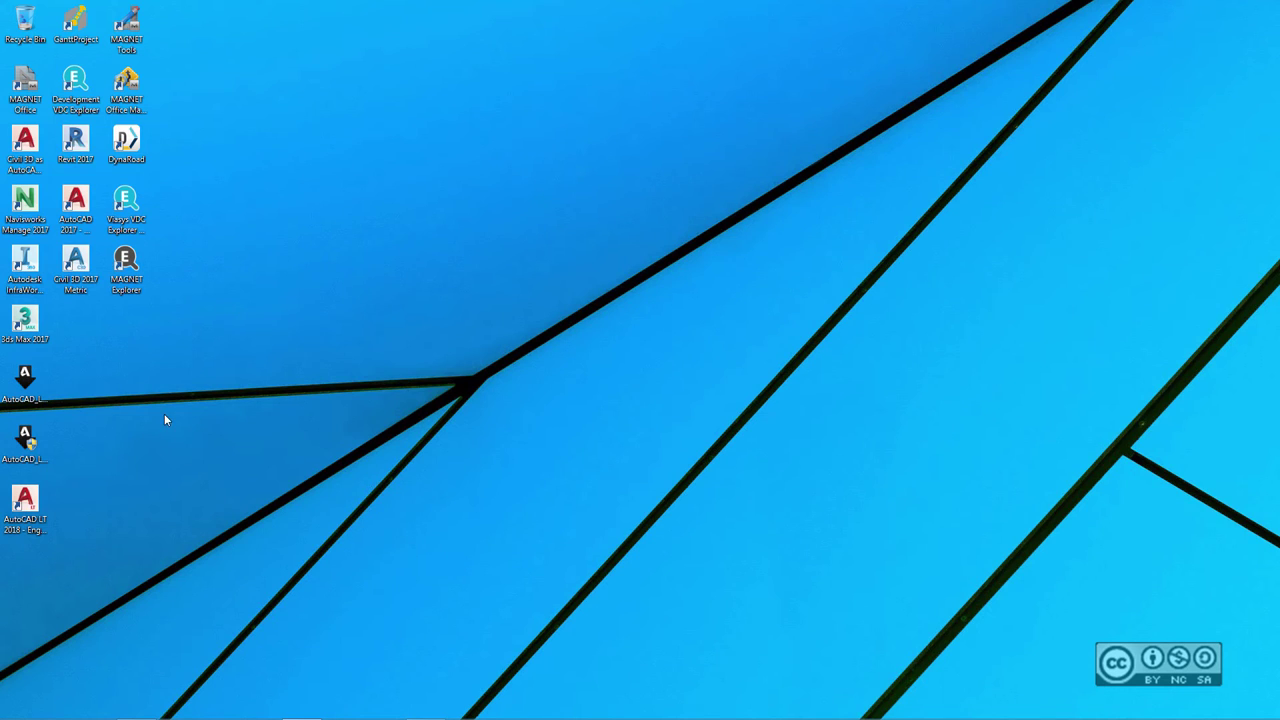
{"action": "double_click", "coordinate": [25, 378]}
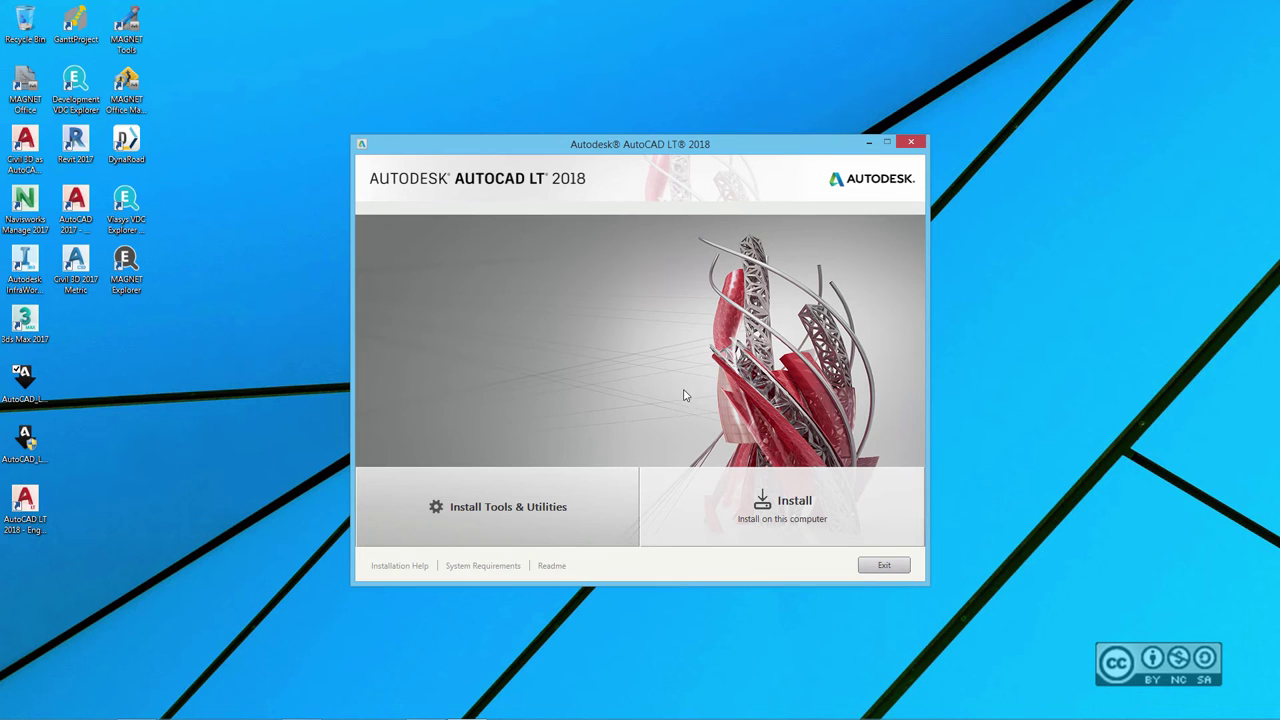
Step: Choose Install, accept the licence agreement, and continue to Configure Installation
{"action": "left_click", "coordinate": [795, 510]}
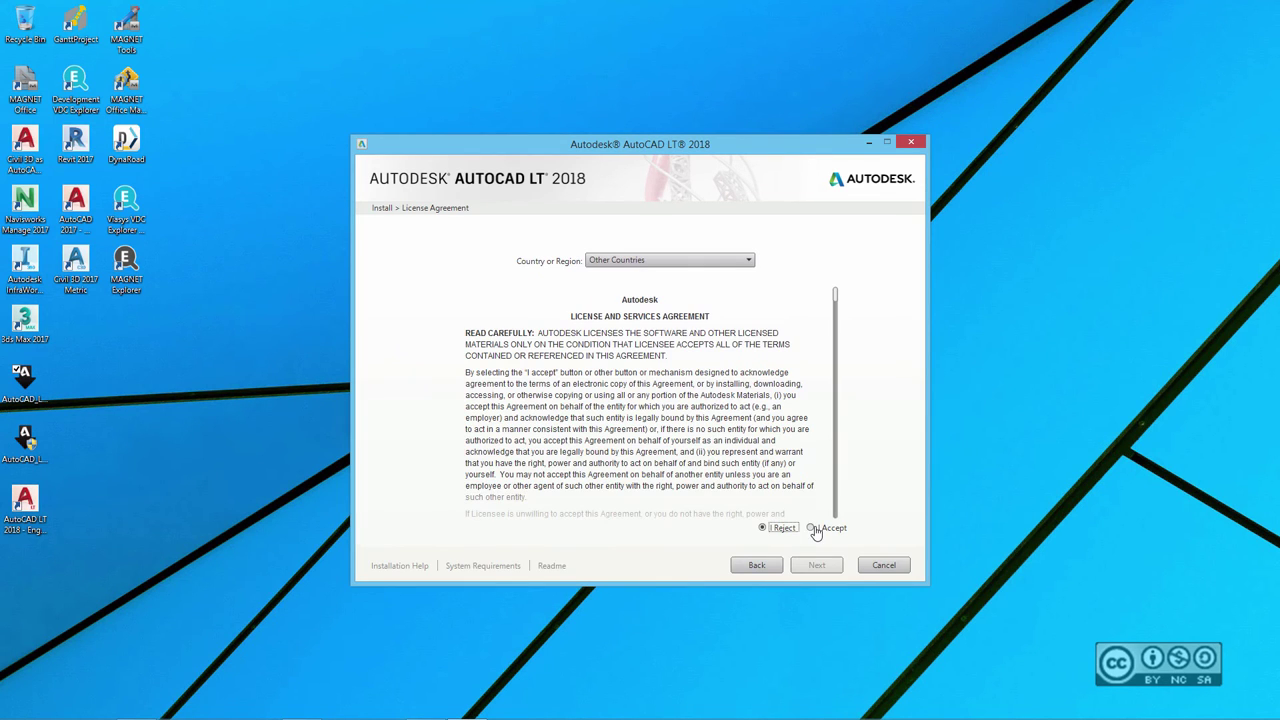
{"action": "left_click", "coordinate": [812, 527]}
{"action": "left_click", "coordinate": [816, 566]}
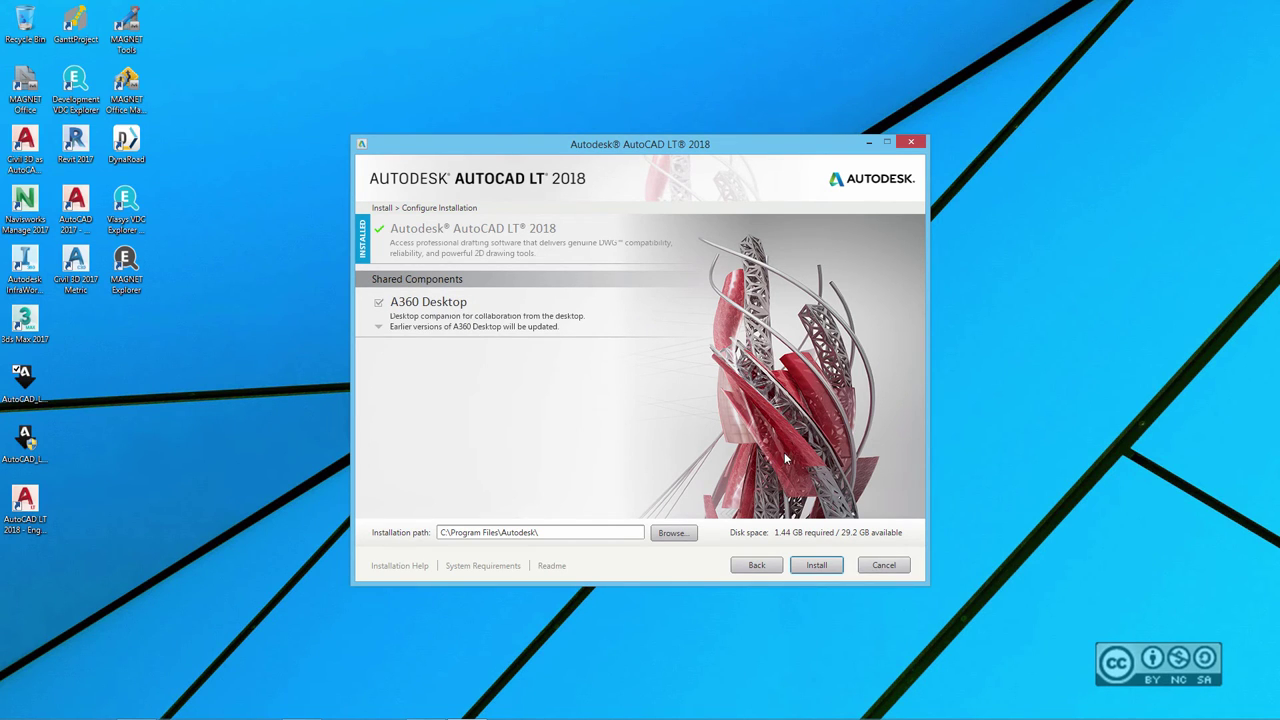
Step: Install A360 Desktop and the Autodesk Desktop App, then finish the installer
{"action": "left_click", "coordinate": [817, 565]}
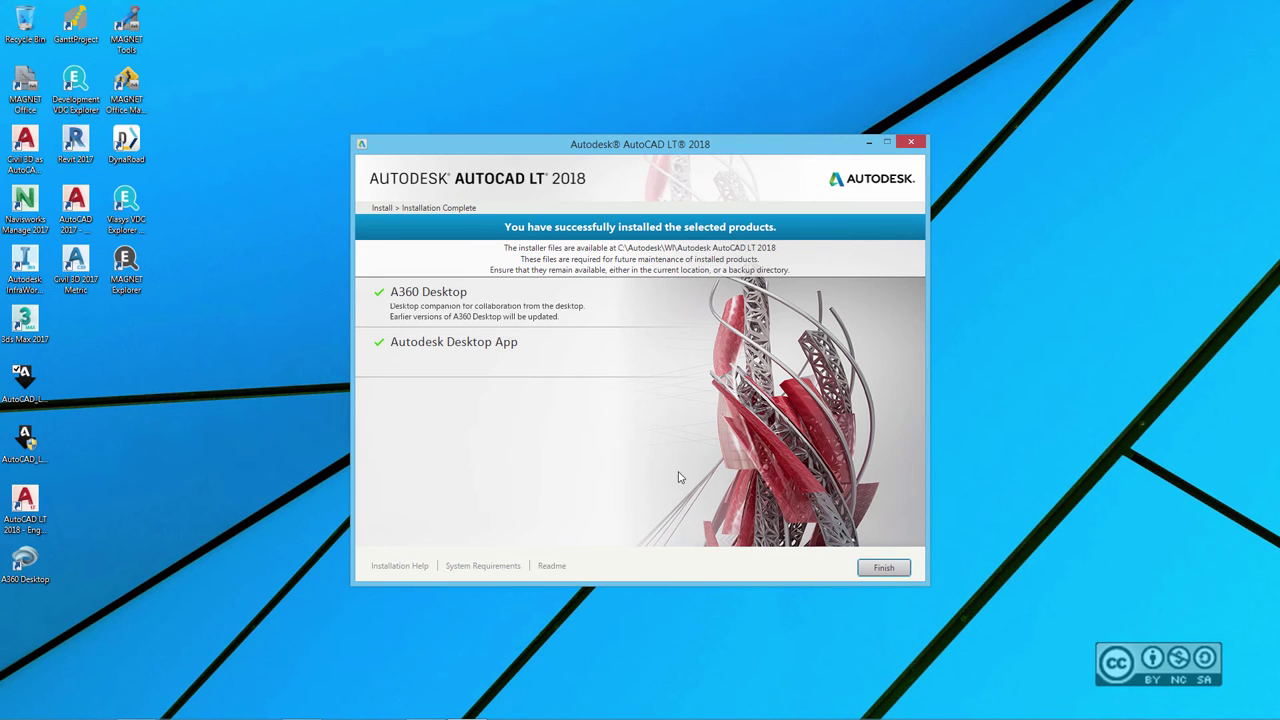
{"action": "left_click", "coordinate": [884, 568]}
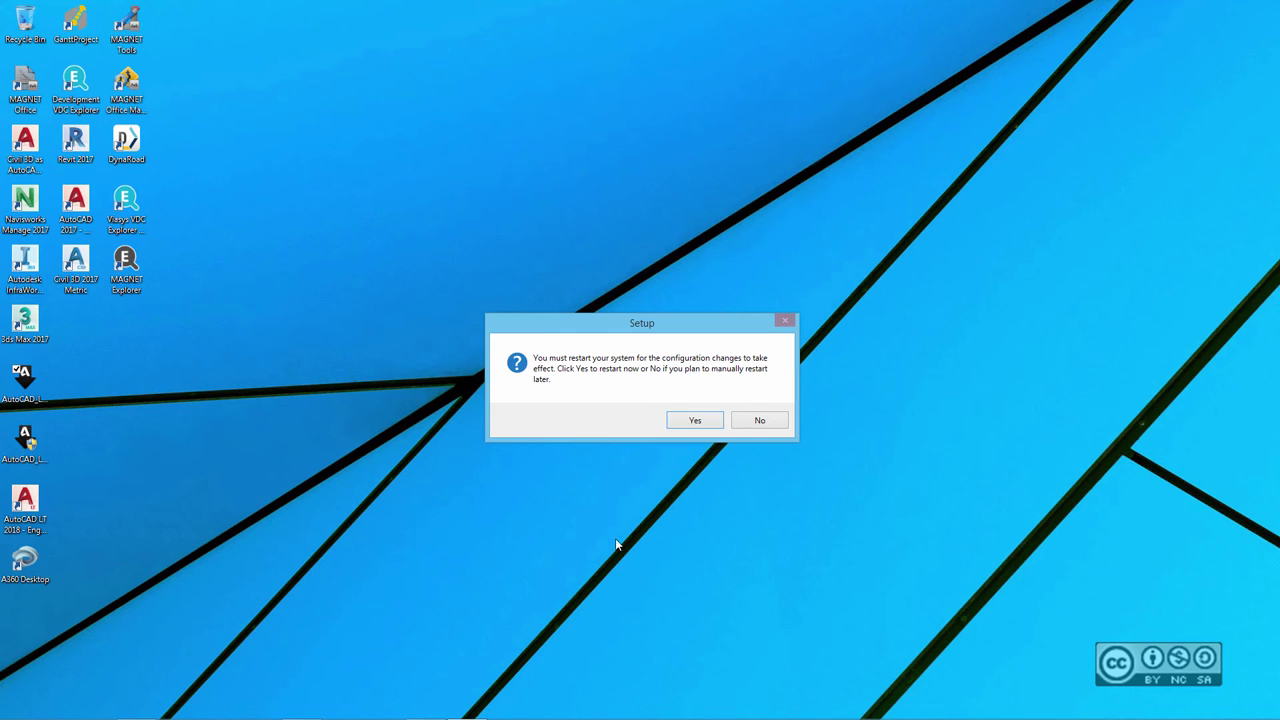
Step: Agree to restart the computer from the Setup prompt
{"action": "left_click", "coordinate": [700, 424]}
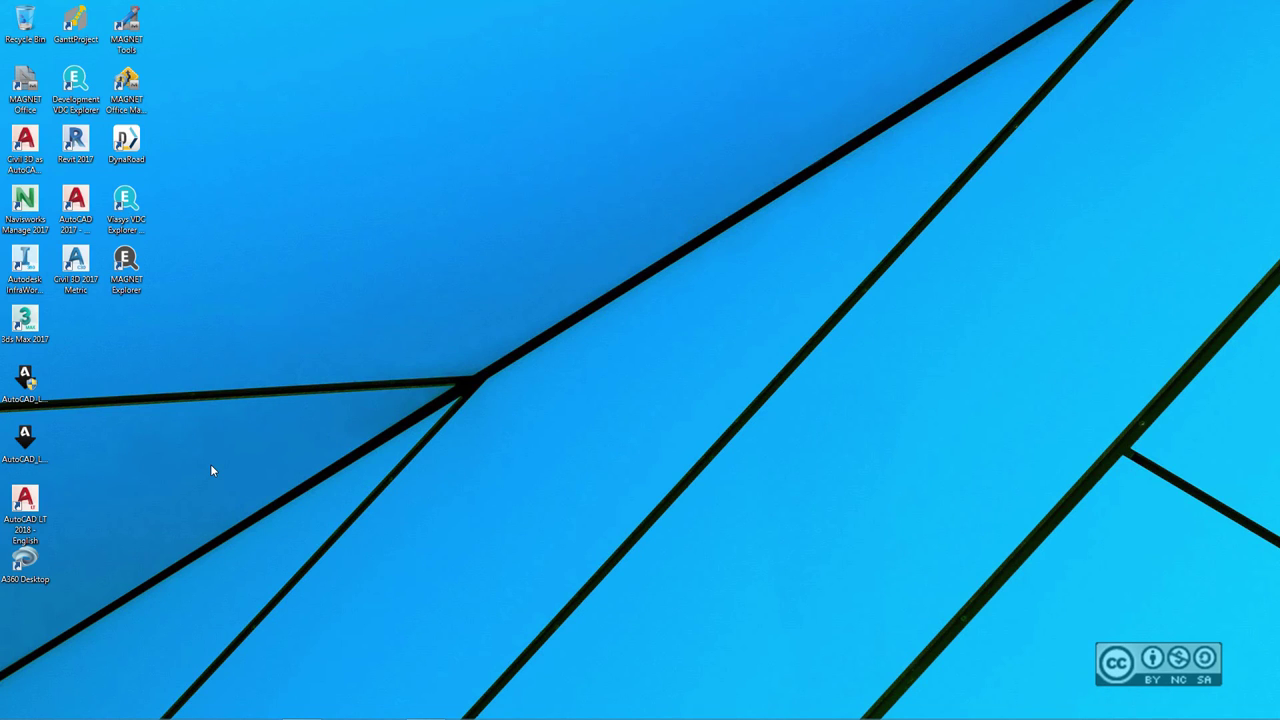
Step: Open the C:\Autodesk folder in File Explorer
{"action": "left_click", "coordinate": [177, 706]}
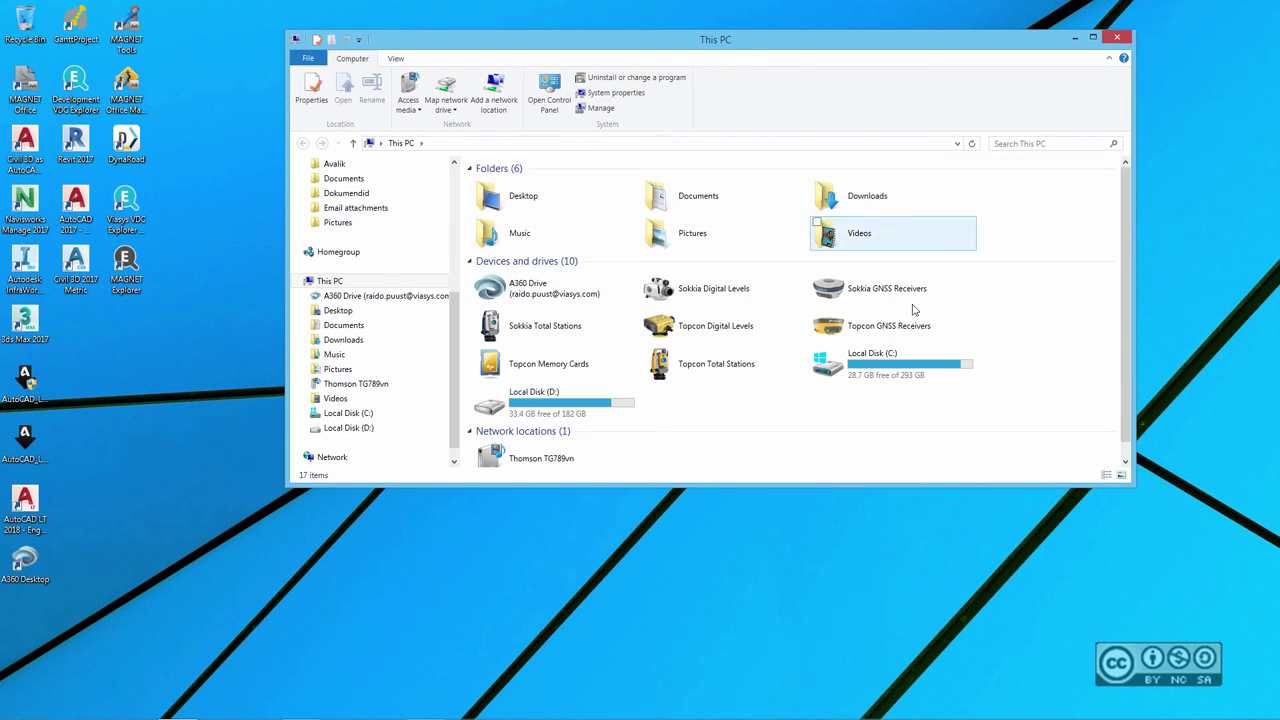
{"action": "double_click", "coordinate": [900, 365]}
{"action": "double_click", "coordinate": [505, 184]}
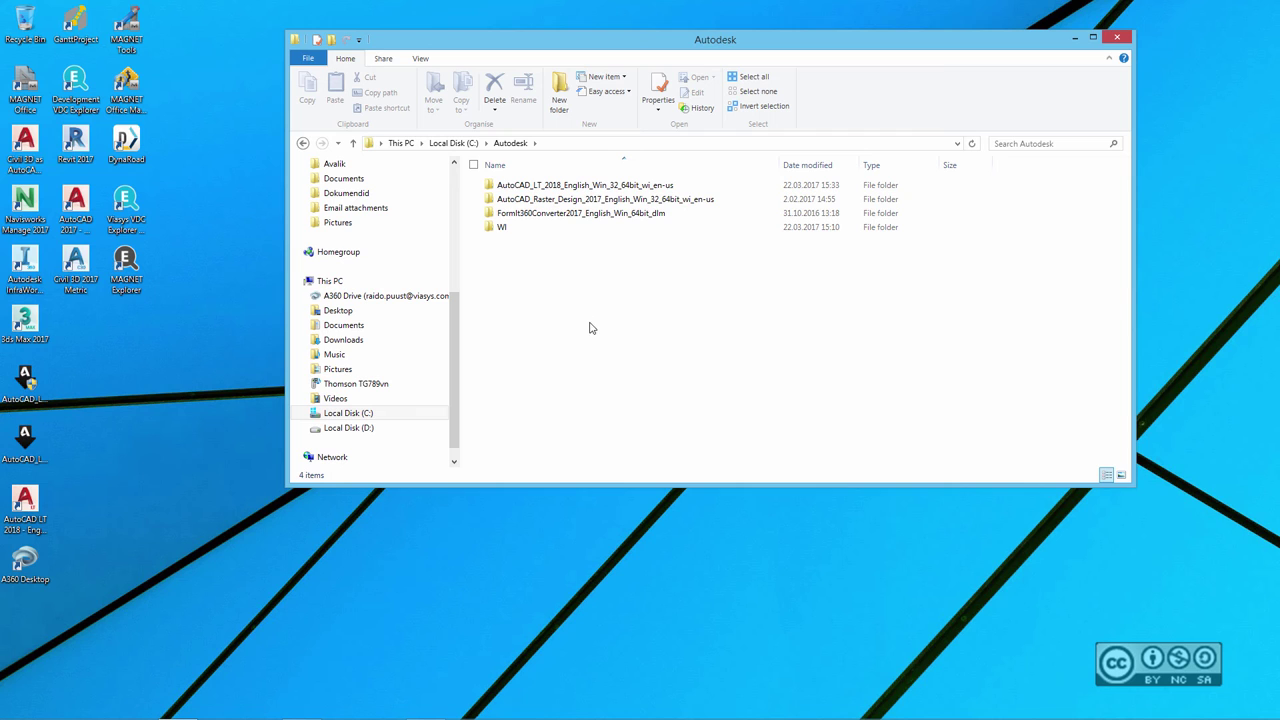
Step: Move the two AutoCAD LT 2018 setup files from the desktop into C:\Autodesk and close Explorer
{"action": "left_click", "coordinate": [84, 430]}
{"action": "left_click_drag", "start_coordinate": [84, 430], "coordinate": [578, 262]}
{"action": "right_click_drag", "start_coordinate": [578, 262], "coordinate": [582, 280]}
{"action": "left_click", "coordinate": [612, 304]}
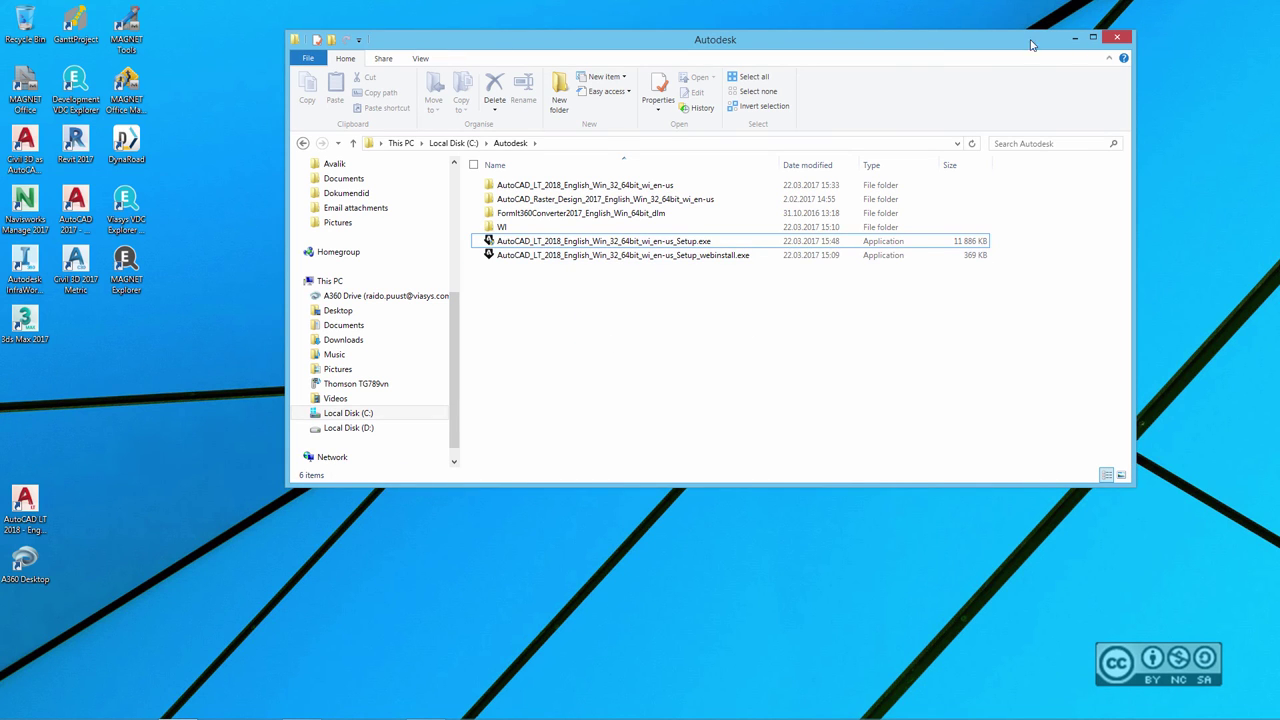
{"action": "left_click", "coordinate": [1119, 40]}
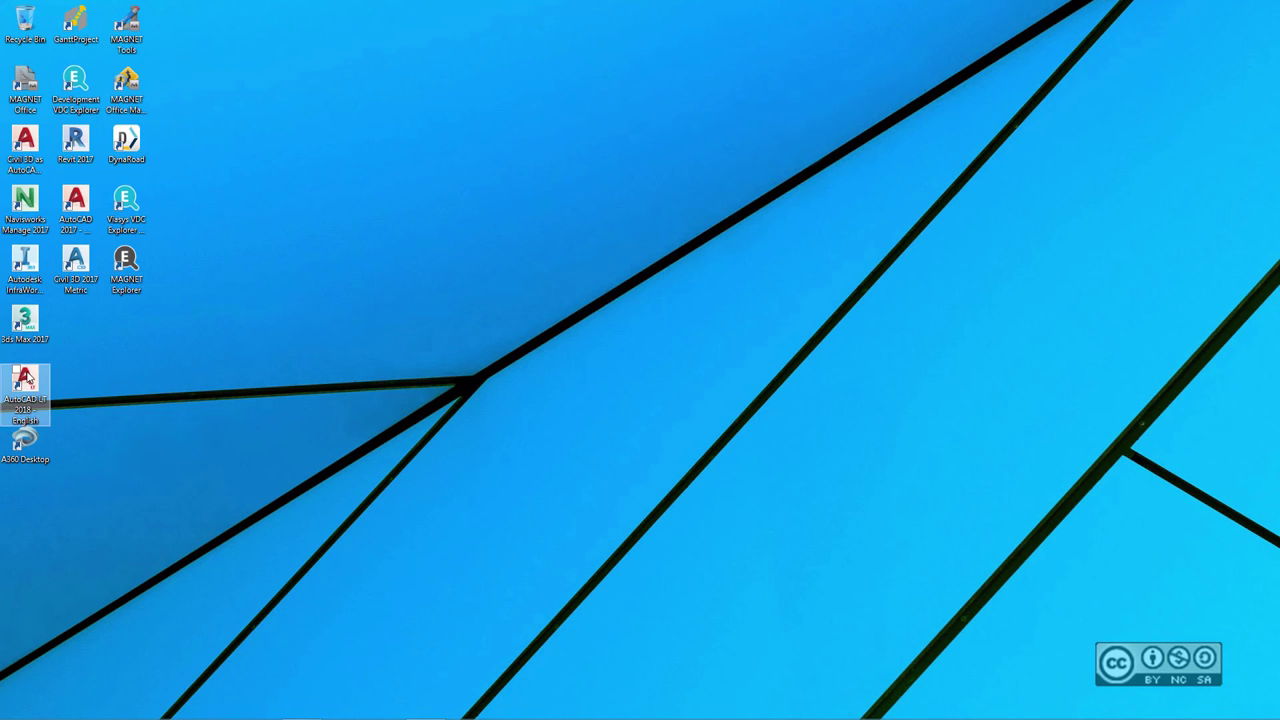
Step: Launch AutoCAD LT 2018 from its desktop shortcut
{"action": "double_click", "coordinate": [25, 377]}
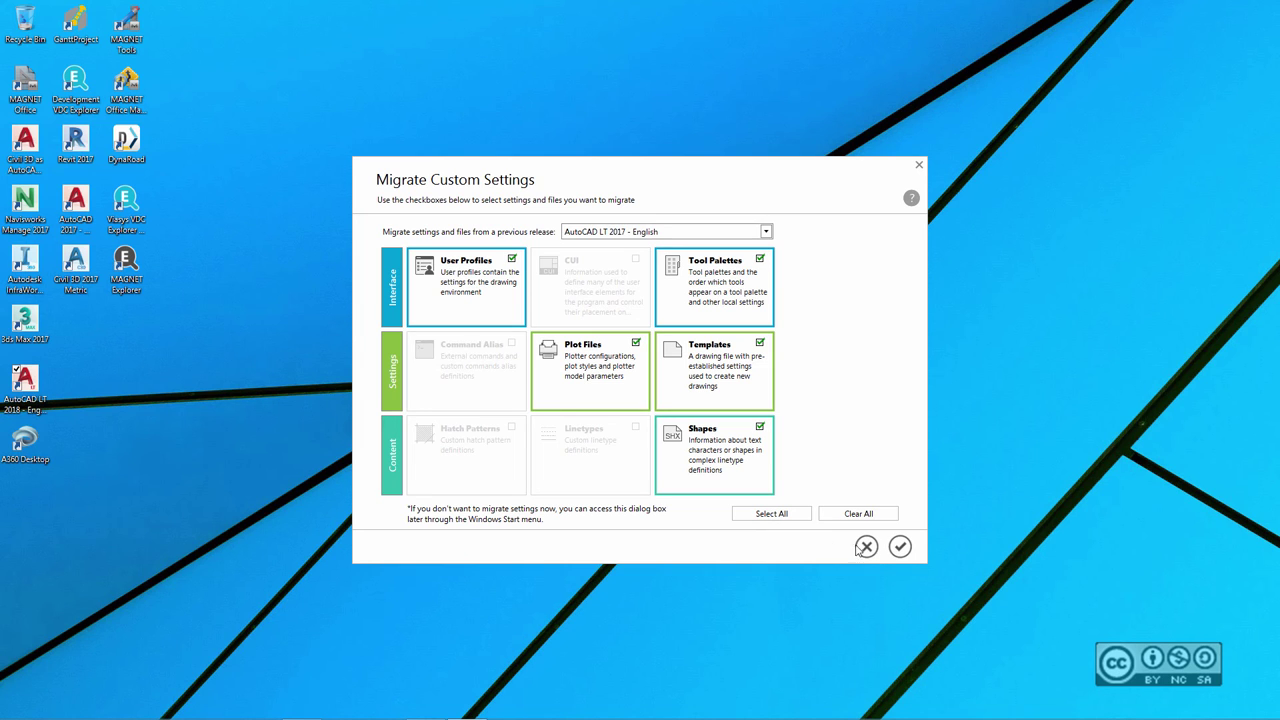
Step: Cancel migrating the AutoCAD LT 2017 custom settings
{"action": "left_click", "coordinate": [866, 546]}
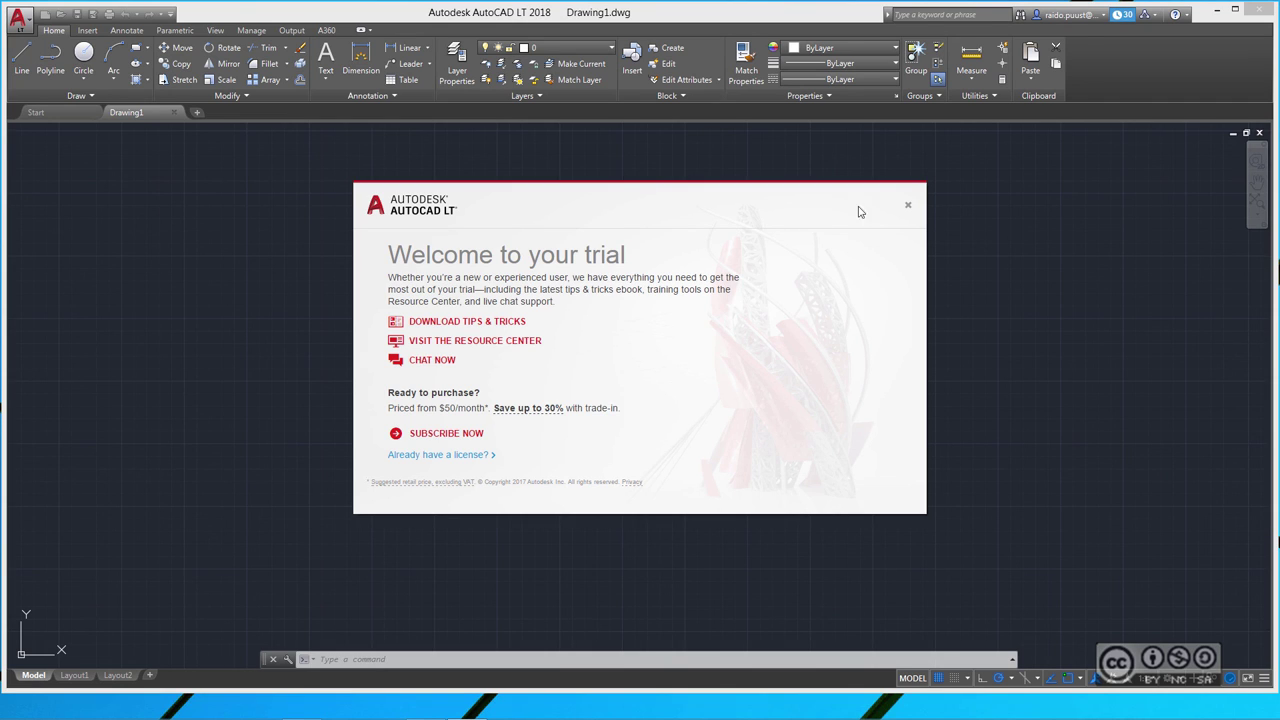
Step: Close the Welcome to your trial window over Drawing1
{"action": "left_click", "coordinate": [909, 211]}
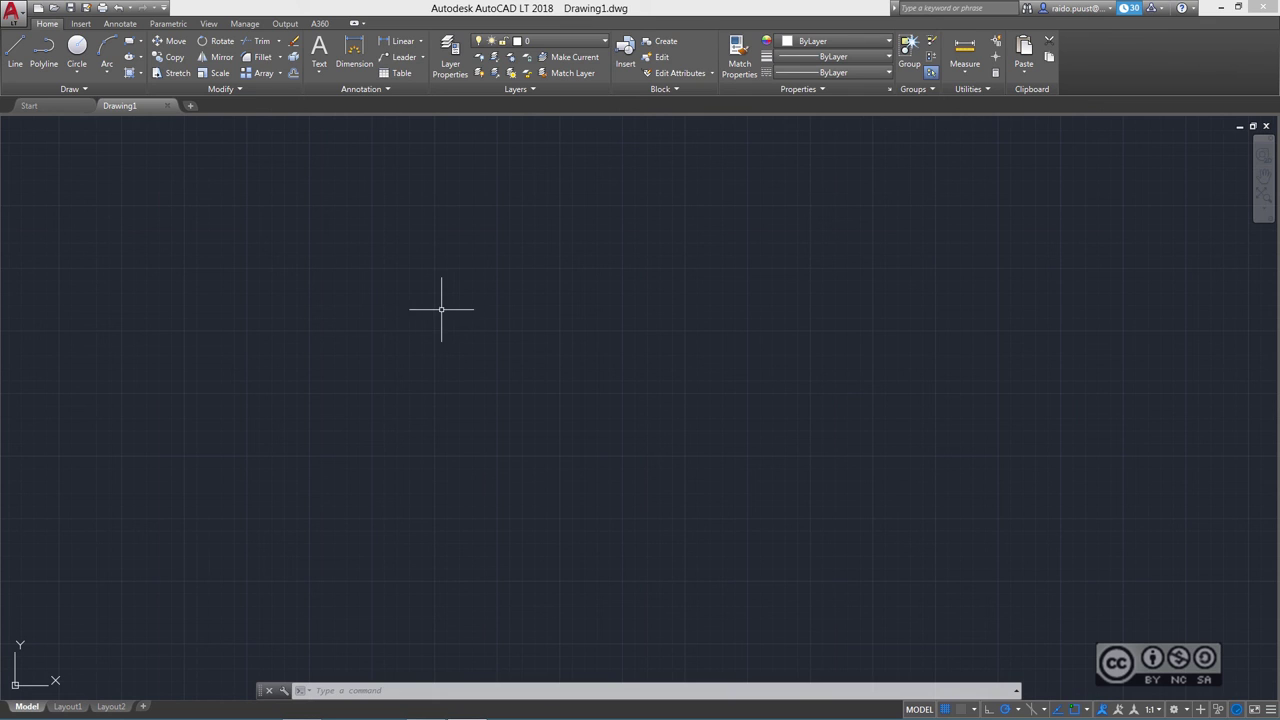
{"action": "key", "text": "ctrl+s"}
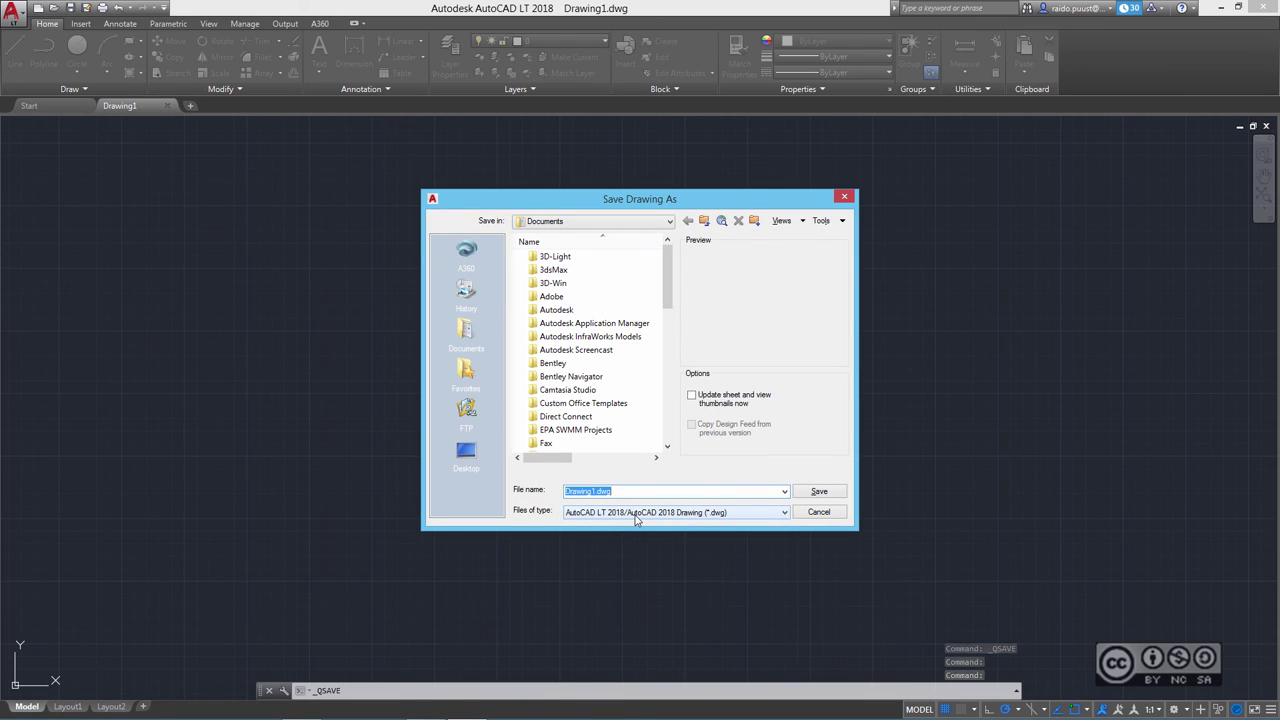
{"action": "left_click", "coordinate": [633, 514]}
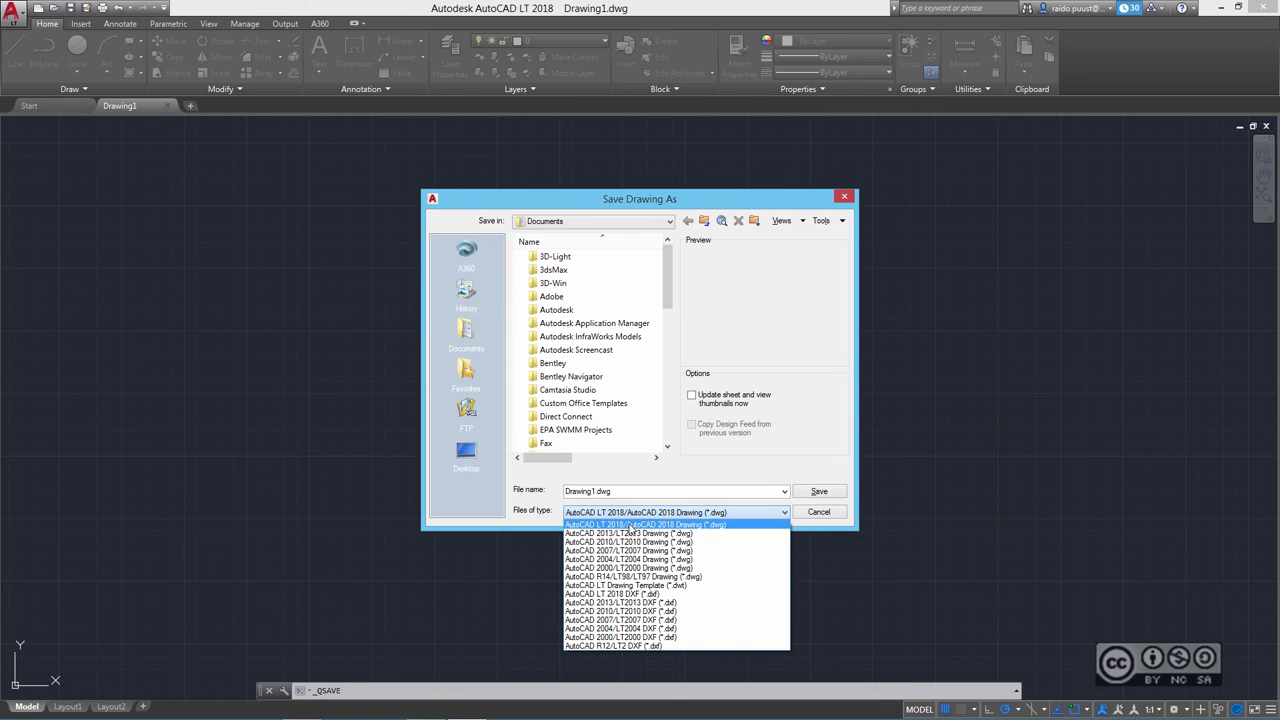
{"action": "left_click", "coordinate": [632, 525]}
{"action": "key", "text": "Return"}
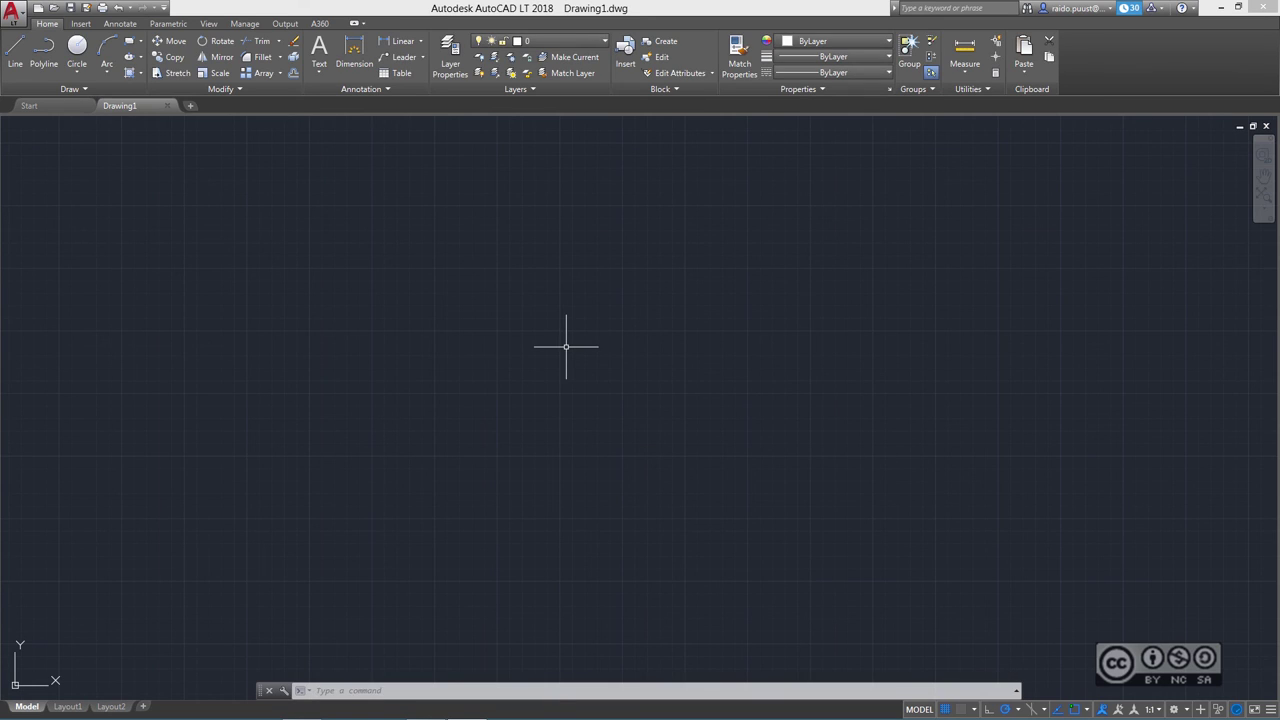